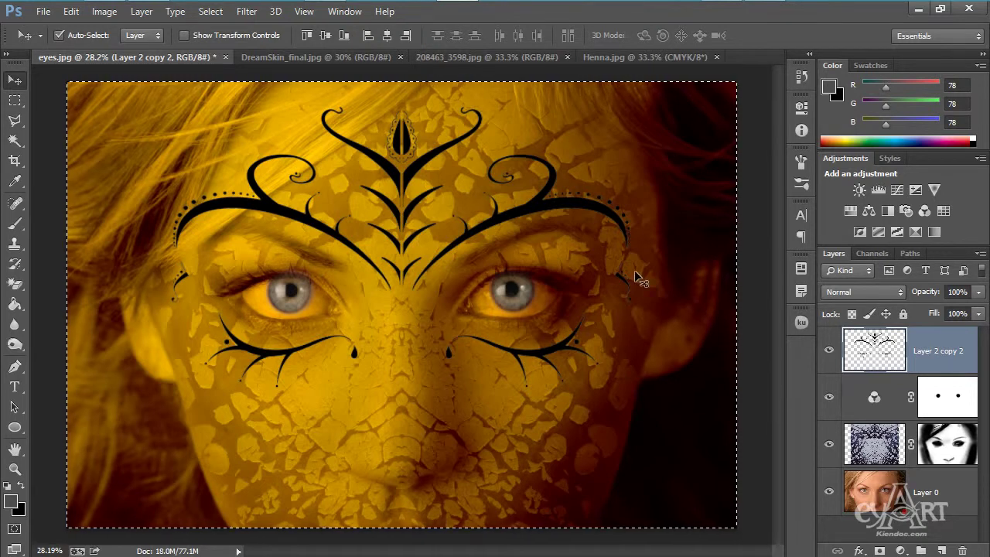
Step: Clear the canvas selection, create a new alpha channel and paste the copied ornament into it
key("ctrl+d")
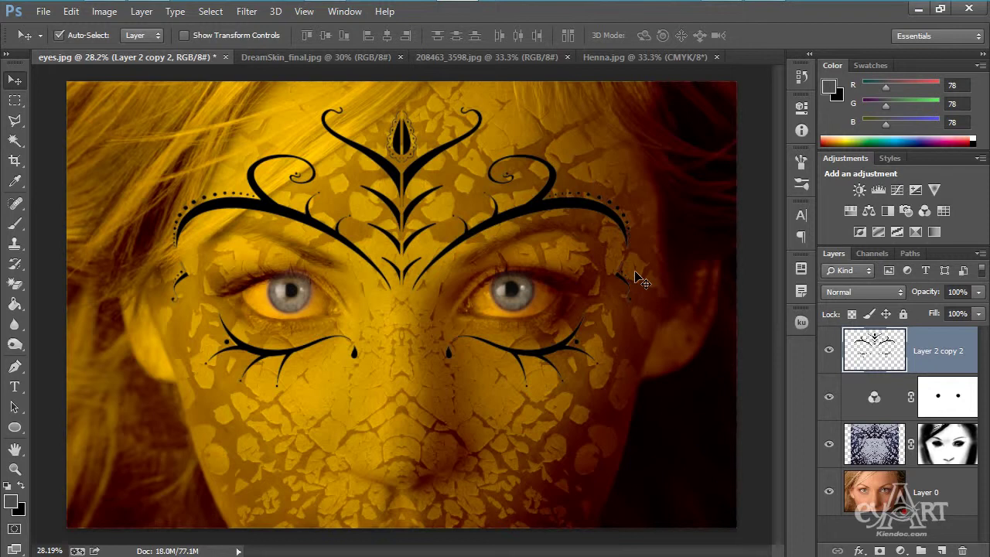
left_click(874, 254)
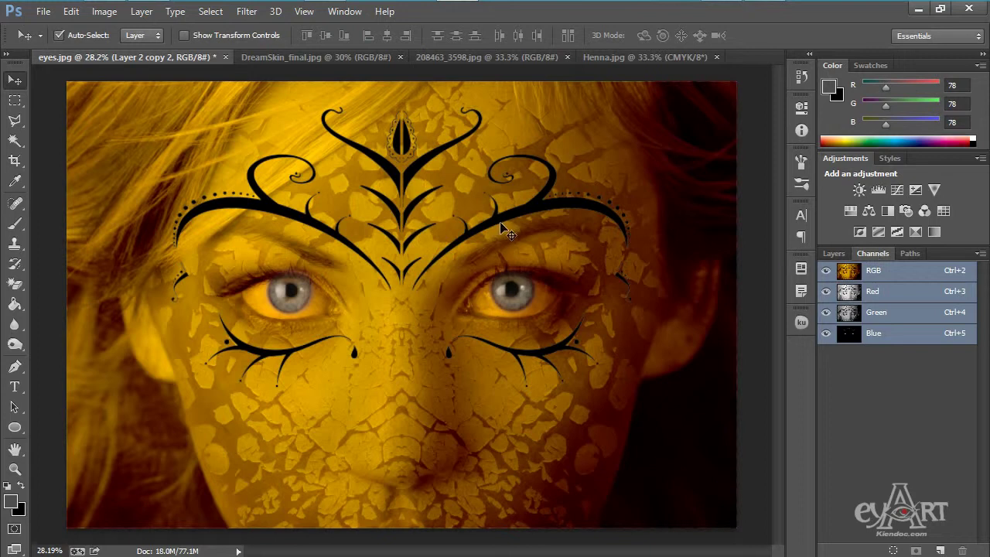
left_click(939, 549)
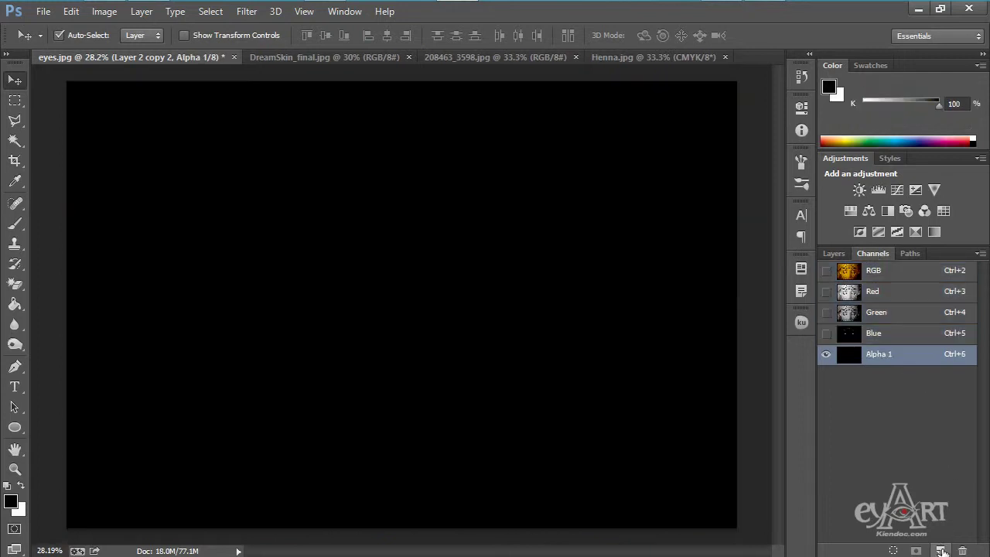
key("ctrl+shift+d")
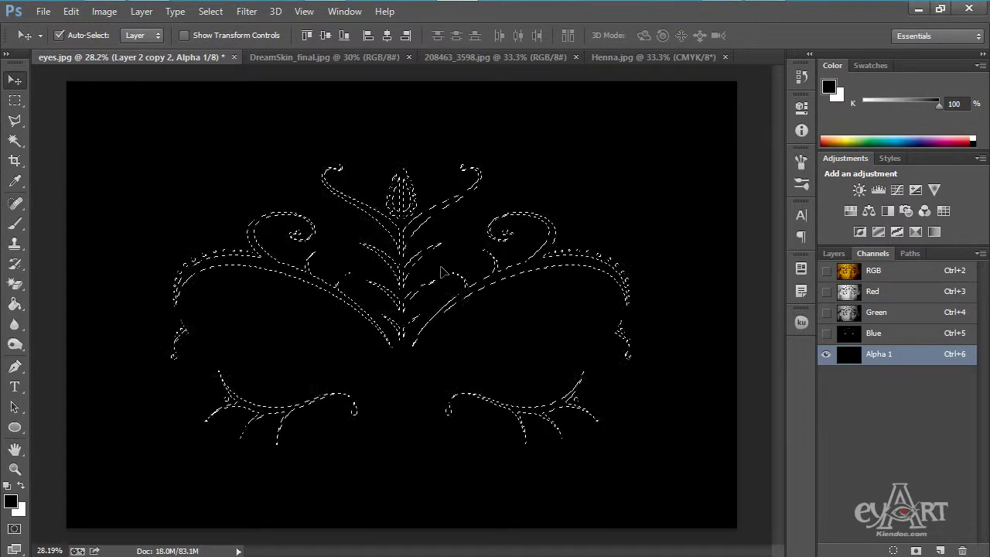
Step: Fill the pasted ornament with white in Normal mode at 100% opacity and deselect it
left_click(71, 12)
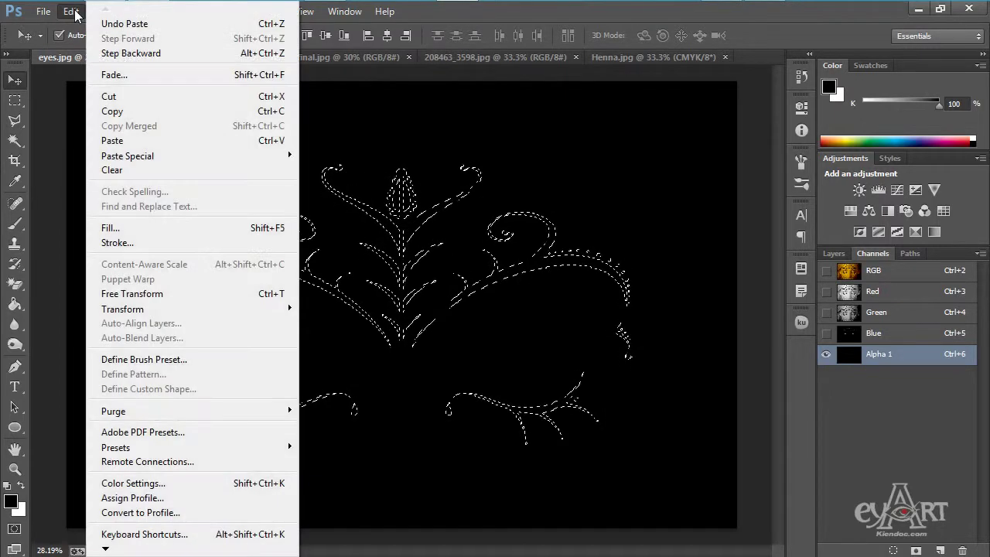
left_click(154, 231)
left_click(526, 241)
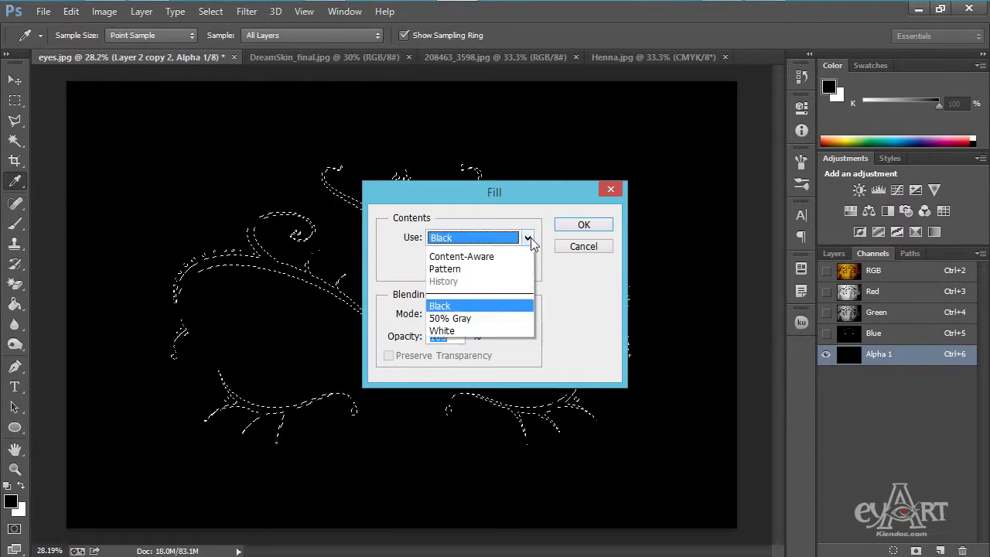
left_click(456, 377)
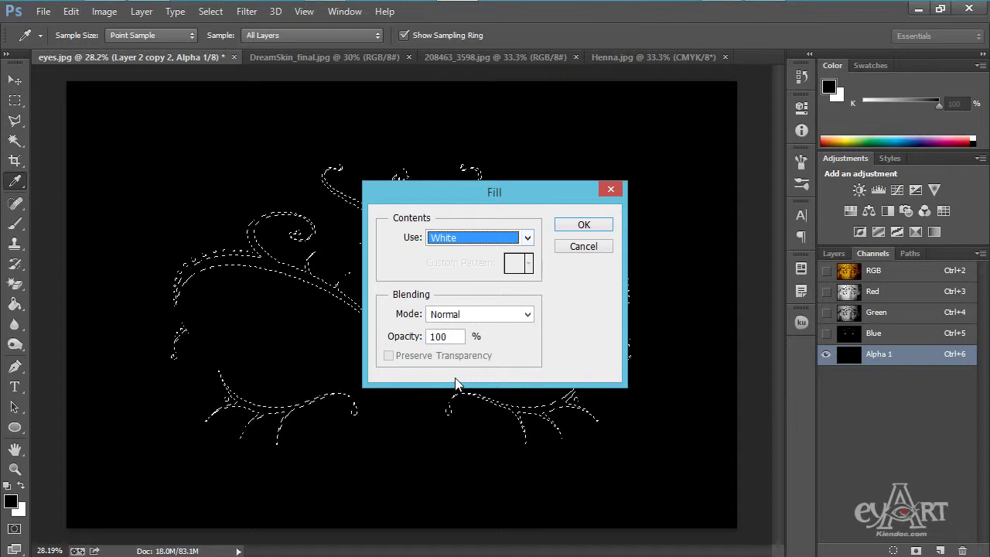
left_click(584, 225)
key("v")
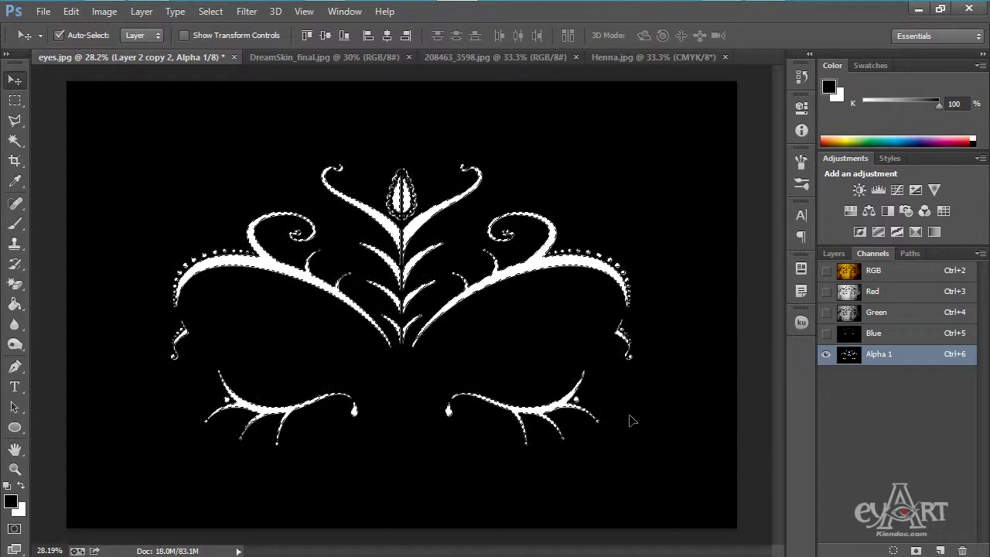
key("ctrl+d")
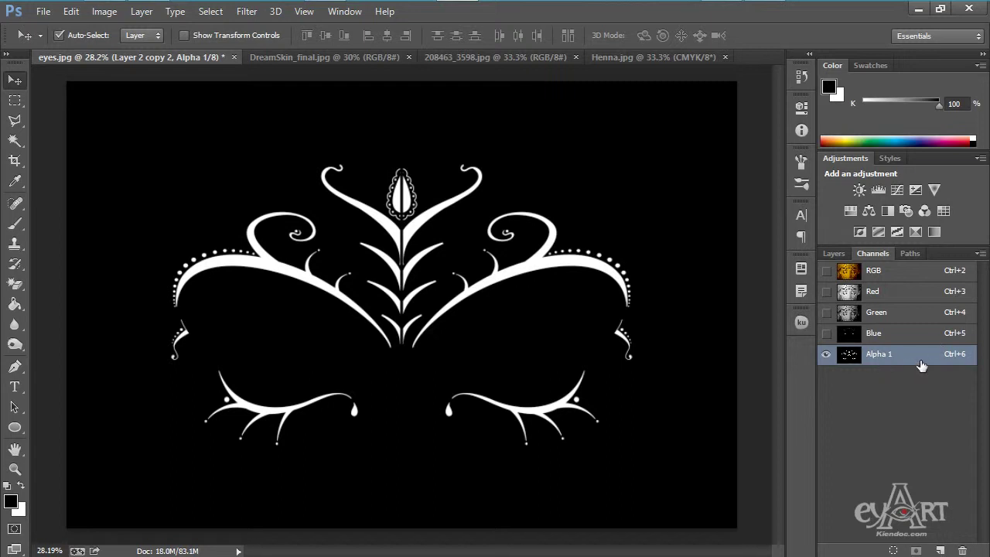
Step: Duplicate the Alpha 1 channel
left_click_drag(924, 354, 940, 550)
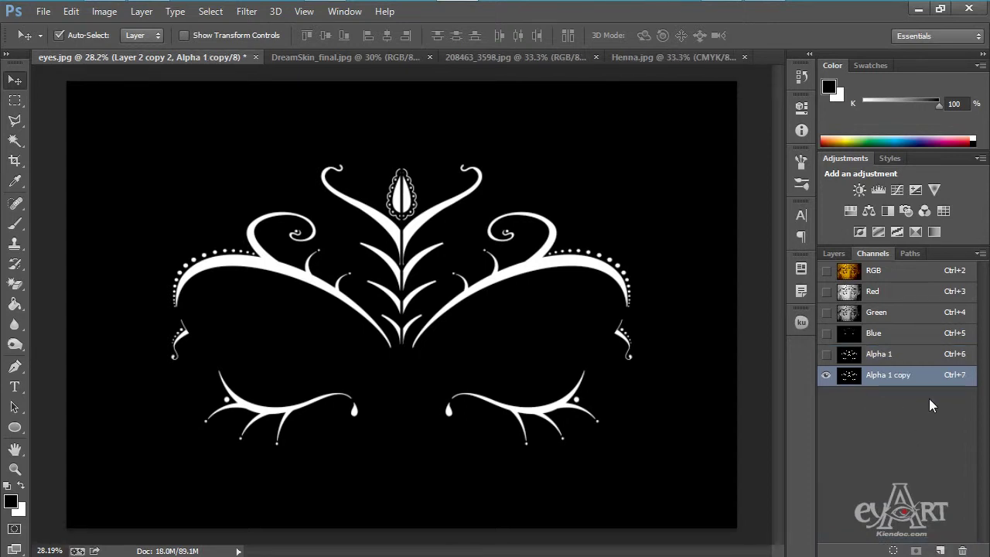
left_click(247, 12)
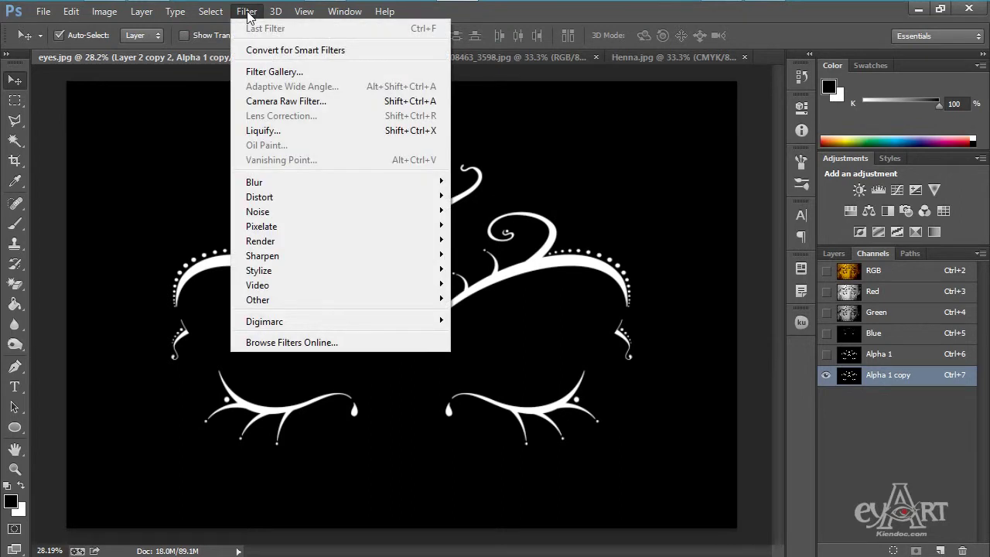
mouse_move(276, 193)
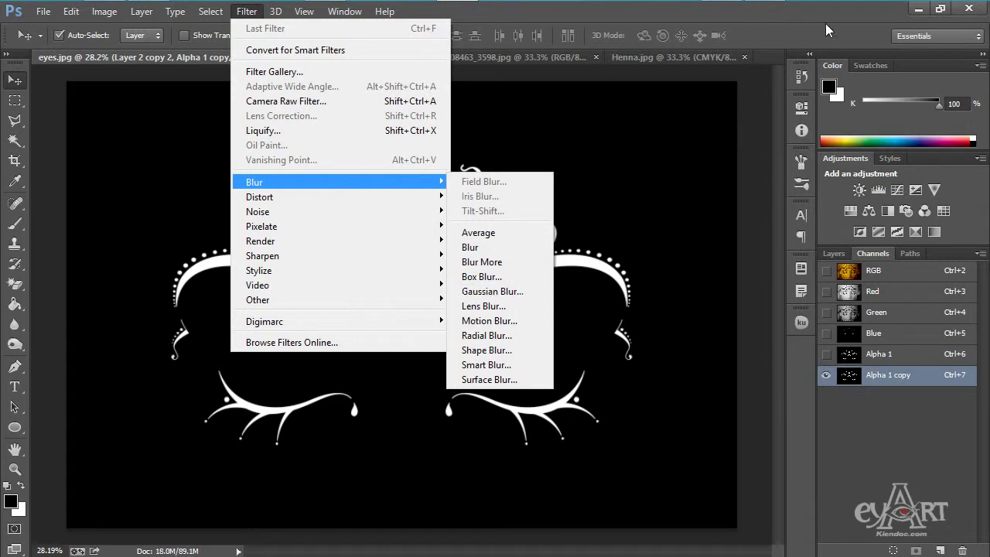
left_click(423, 265)
Step: Apply a Gaussian Blur with a 4.5-pixel radius to the Alpha 1 copy channel
scroll(415, 263, "up", 3)
scroll(415, 263, "down", 2)
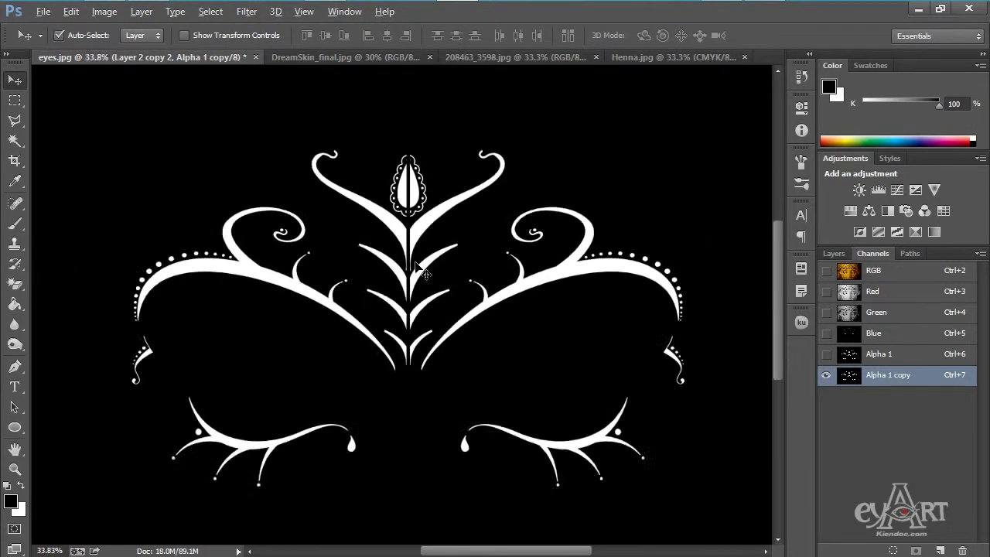
scroll(415, 264, "up", 1)
left_click_drag(418, 349, 400, 284)
scroll(358, 286, "up", 1)
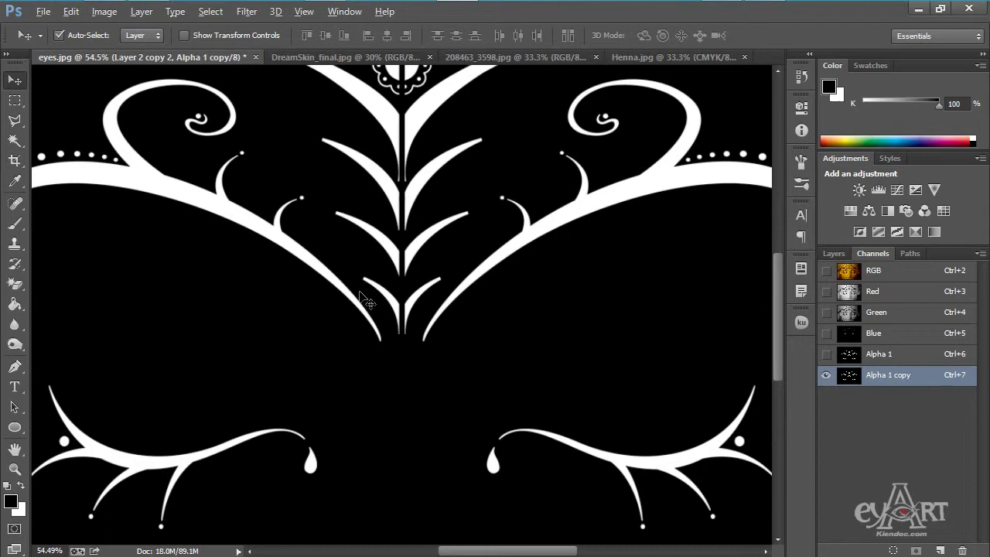
left_click(257, 15)
mouse_move(292, 184)
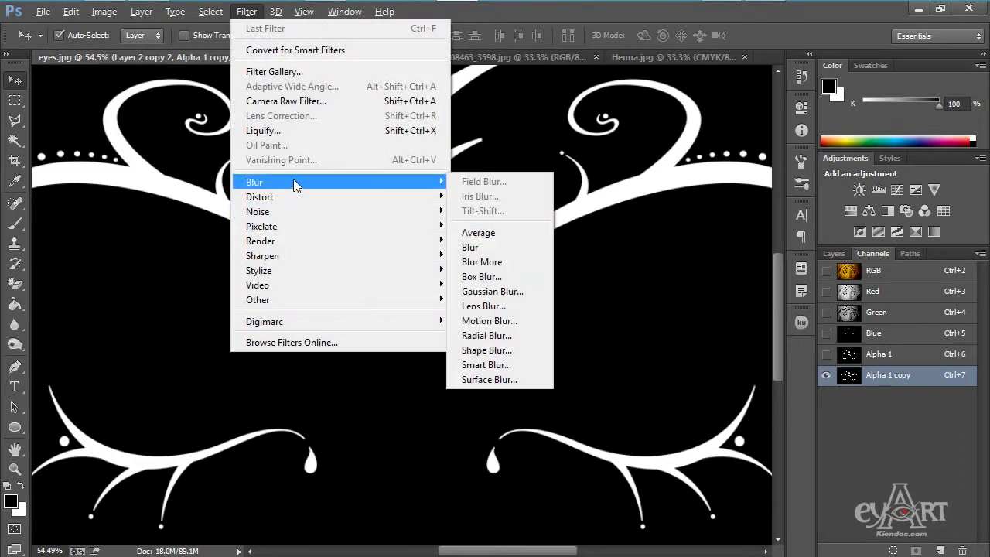
left_click(495, 292)
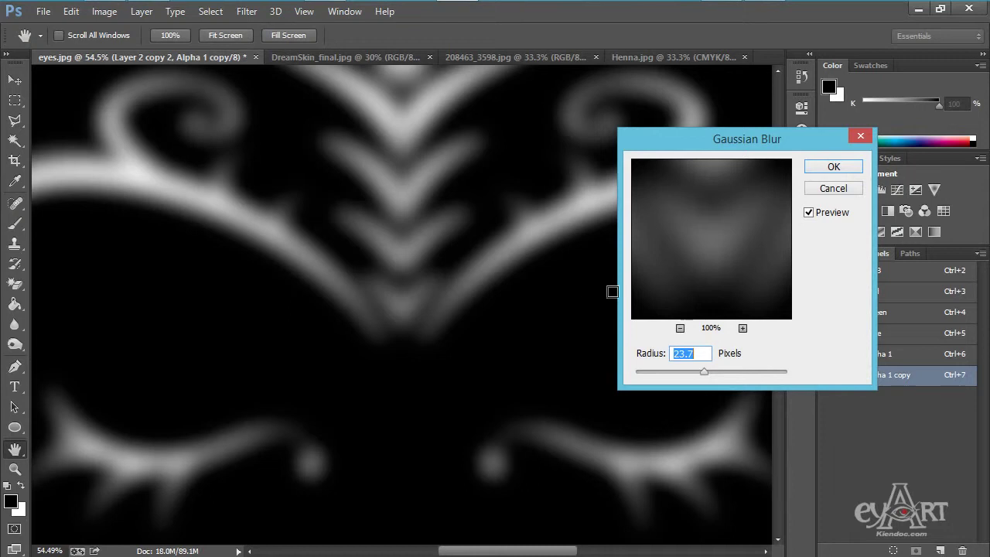
left_click_drag(705, 373, 674, 370)
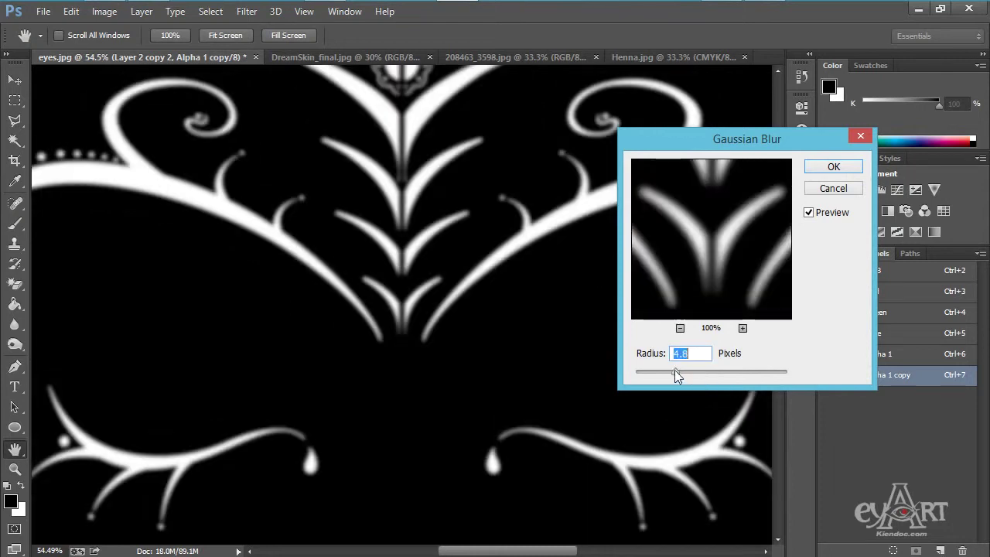
left_click_drag(668, 371, 665, 372)
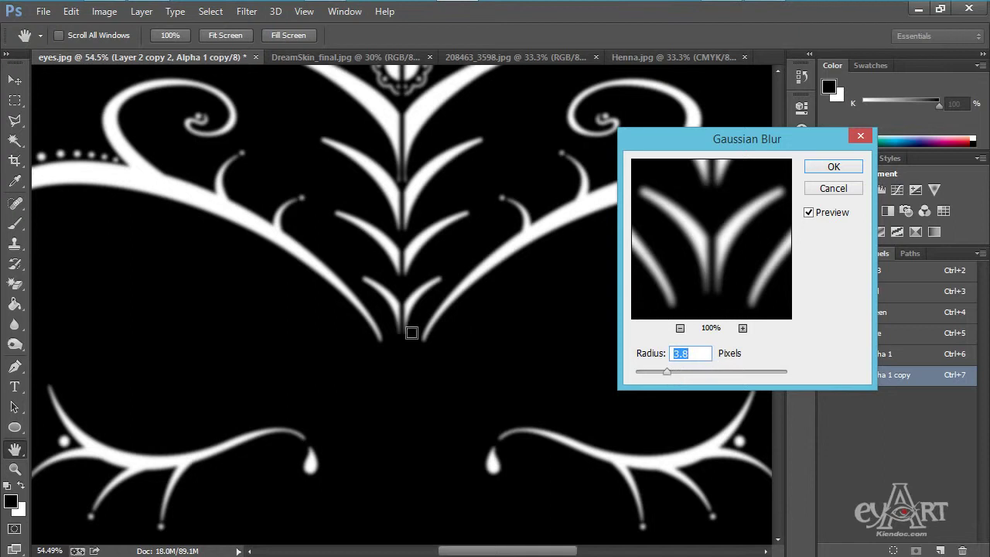
left_click(400, 223)
left_click_drag(728, 250, 704, 275)
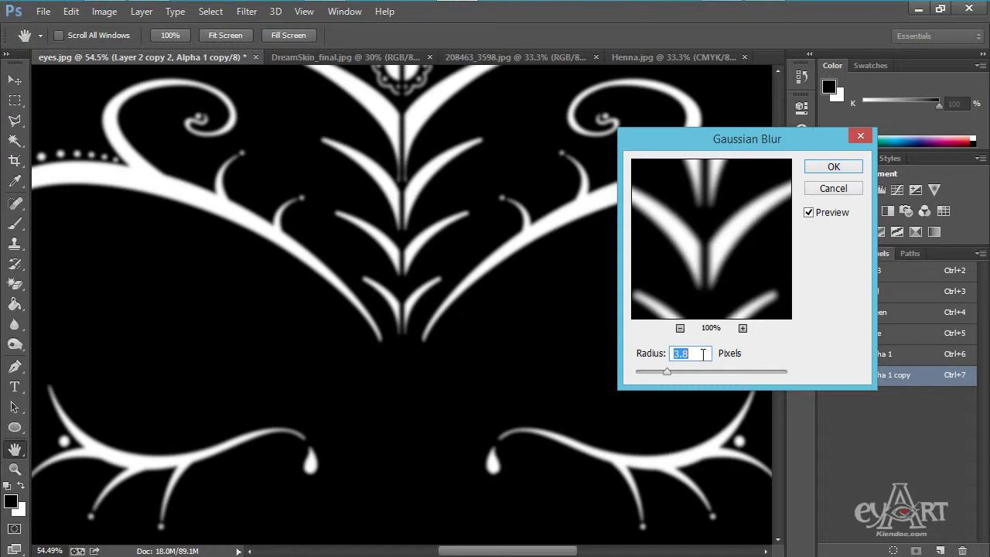
type("4.5")
left_click(834, 168)
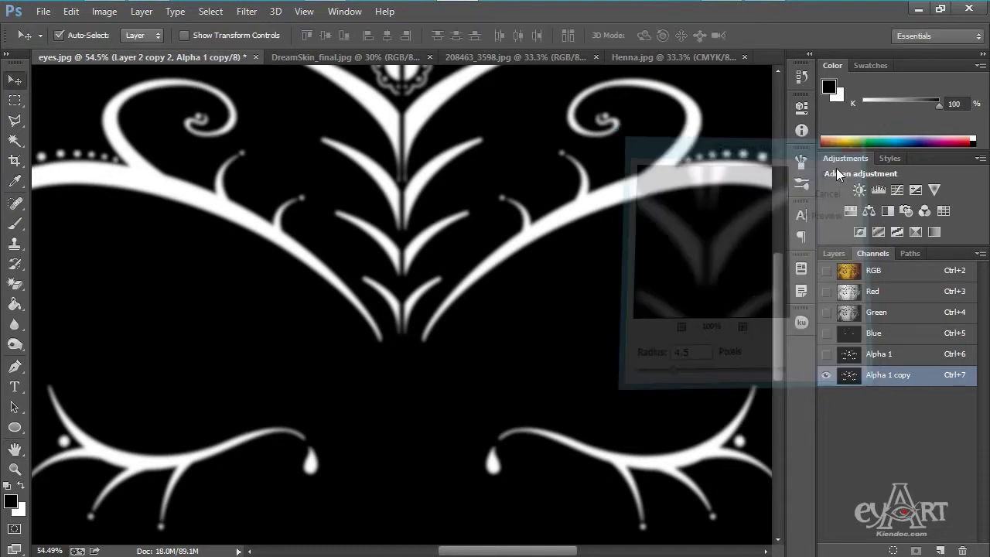
Step: Start a Levels adjustment on the Alpha 1 copy channel with input shadows at 40, midtones at 1.00 and highlights at 68
key("ctrl+0")
key("alt")
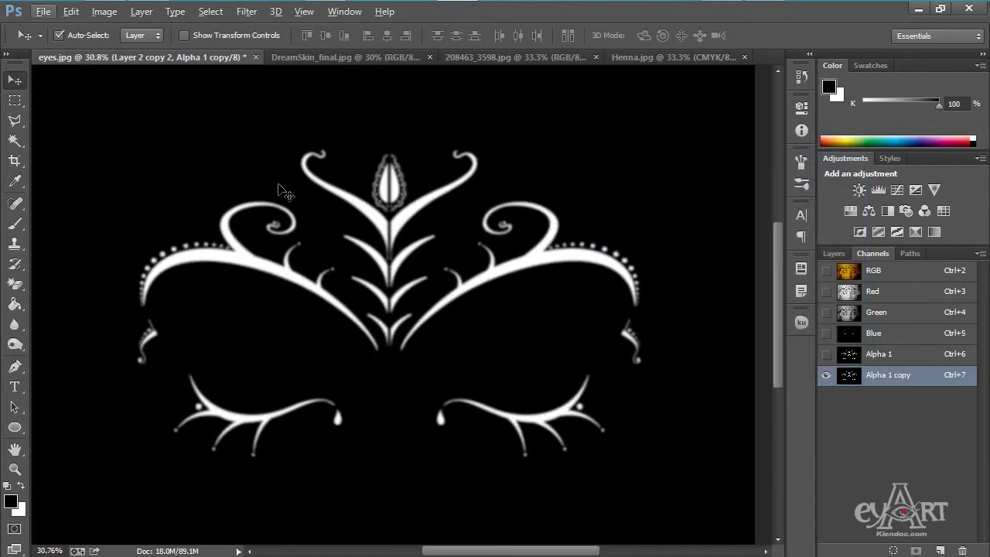
scroll(363, 328, "up", 2)
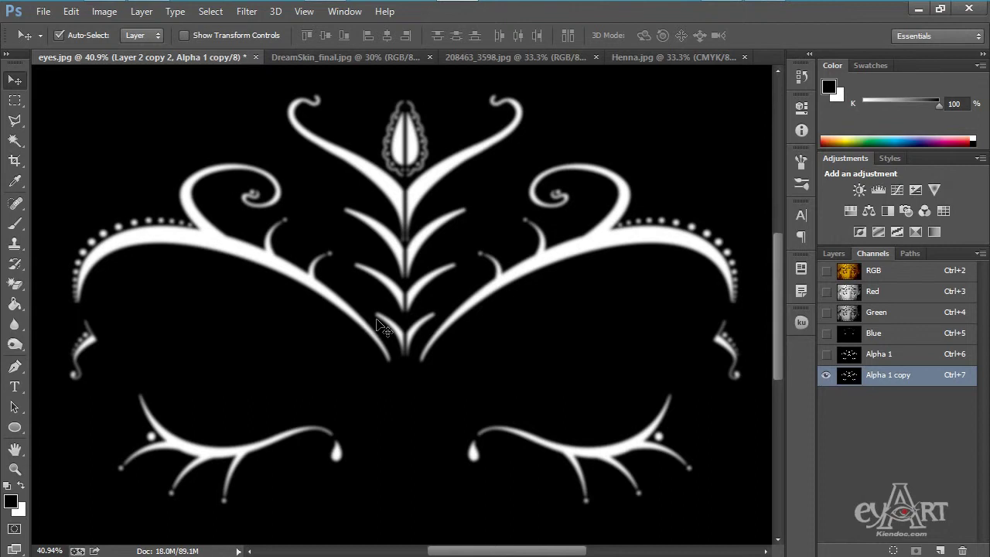
scroll(410, 344, "up", 3)
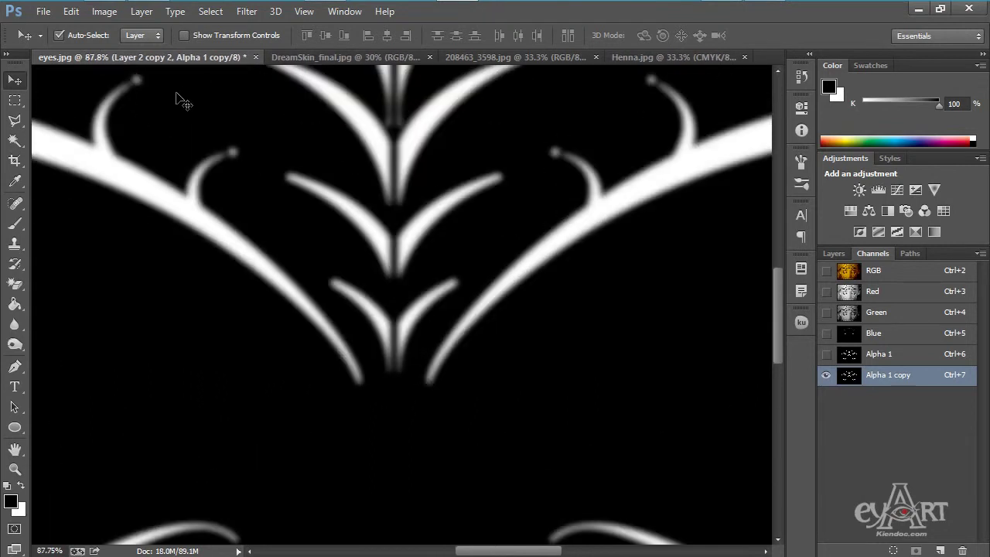
left_click(105, 11)
mouse_move(123, 50)
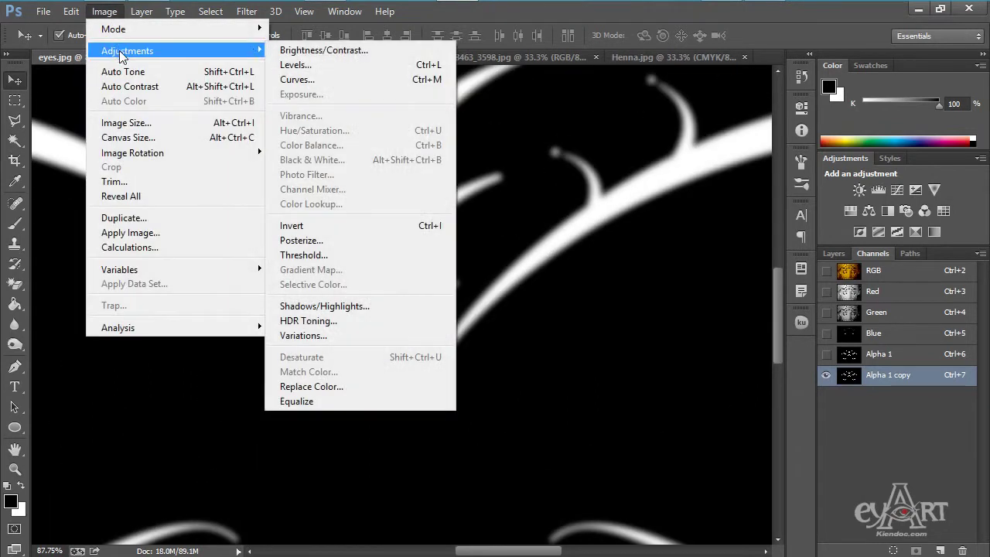
left_click(297, 65)
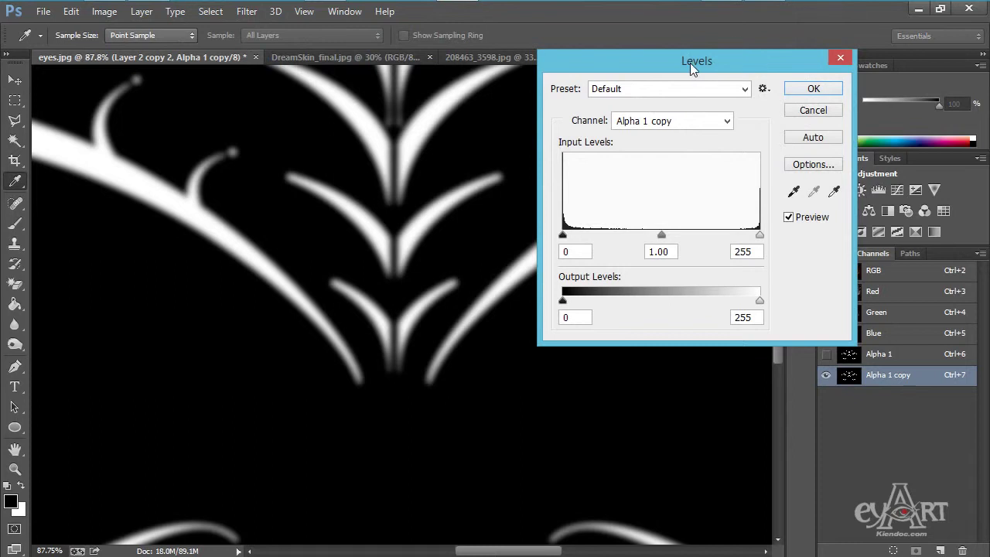
left_click_drag(690, 63, 872, 34)
left_click_drag(746, 212, 785, 213)
left_click_drag(859, 207, 794, 206)
left_click_drag(944, 202, 786, 206)
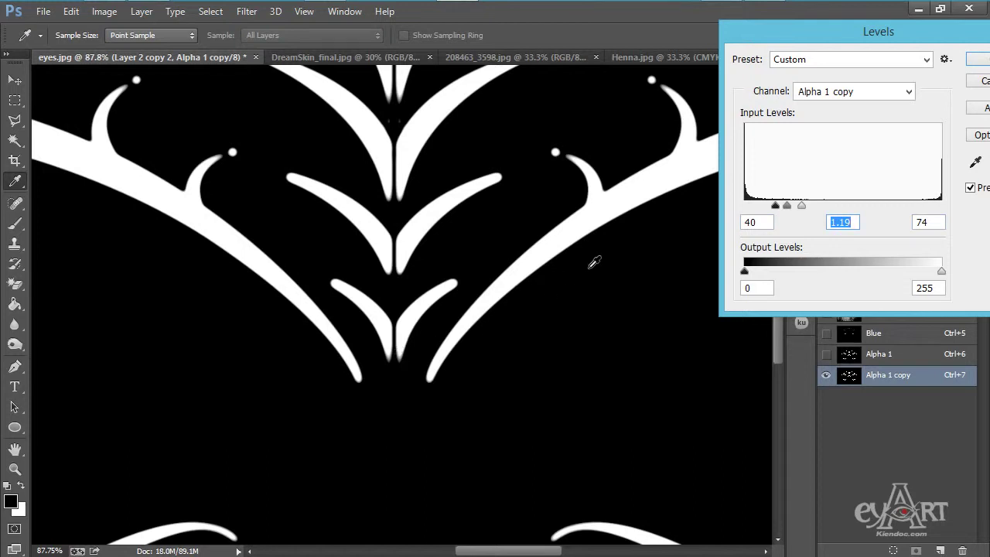
left_click_drag(803, 205, 786, 207)
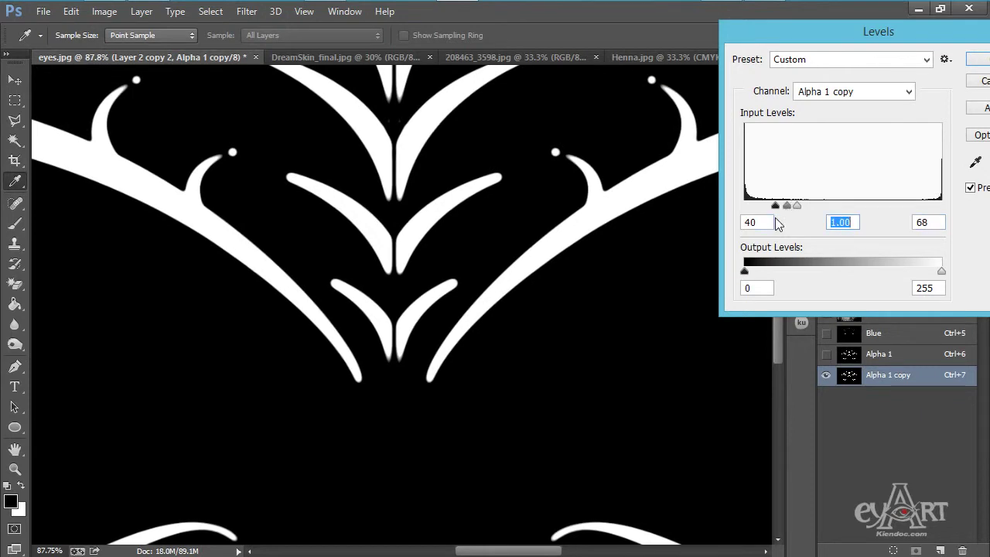
Step: Refine the input levels to shadows 41, midtones 1.1 and highlights 65, and apply the Levels adjustment
left_click(766, 222)
type("41")
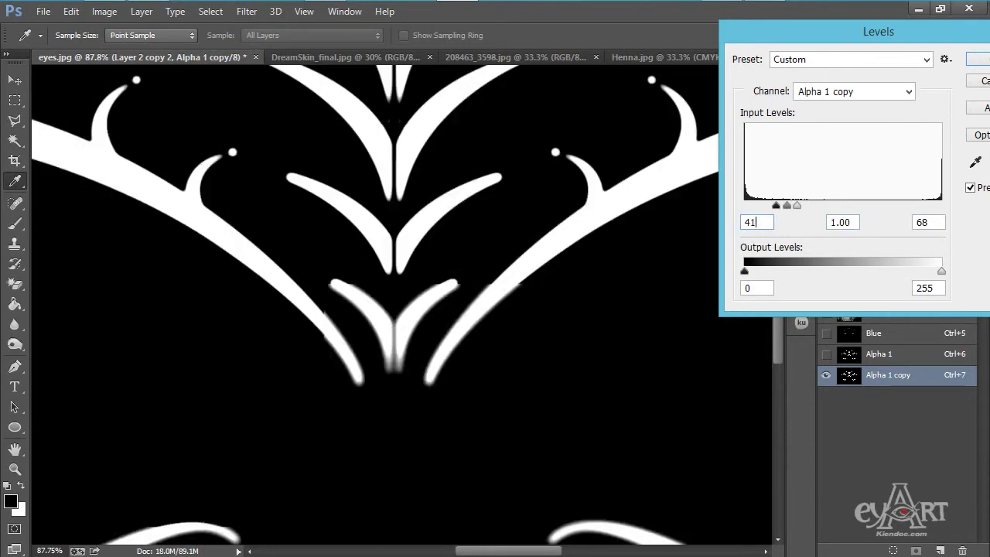
left_click(934, 225)
type("65")
left_click(848, 222)
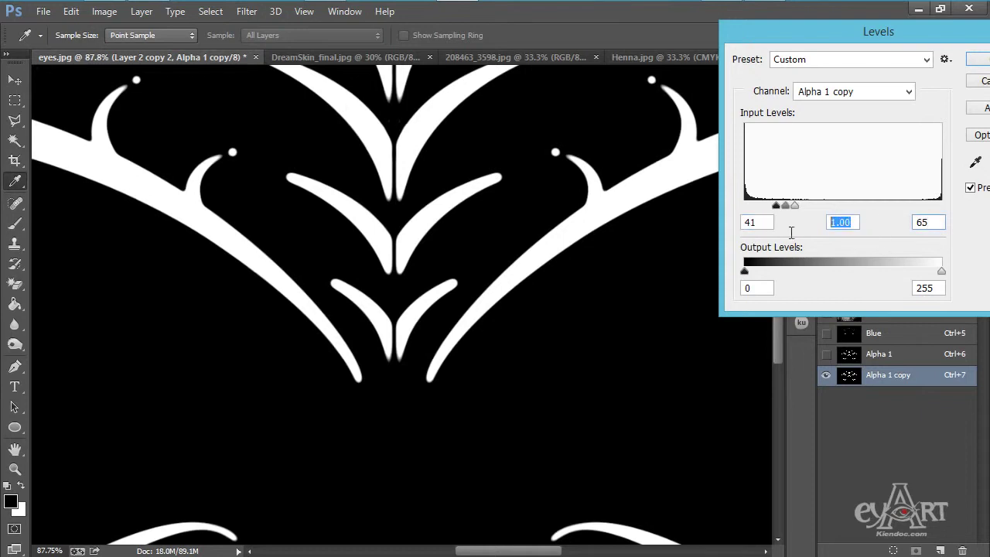
type("1.1")
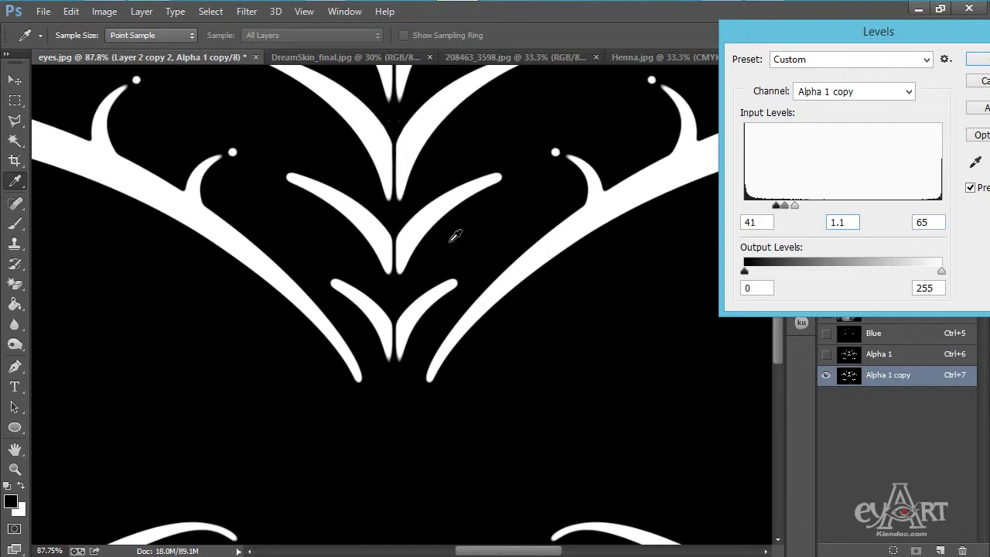
left_click_drag(912, 37, 777, 52)
left_click(860, 74)
Step: Duplicate the Alpha 1 copy channel
scroll(548, 340, "down", 4)
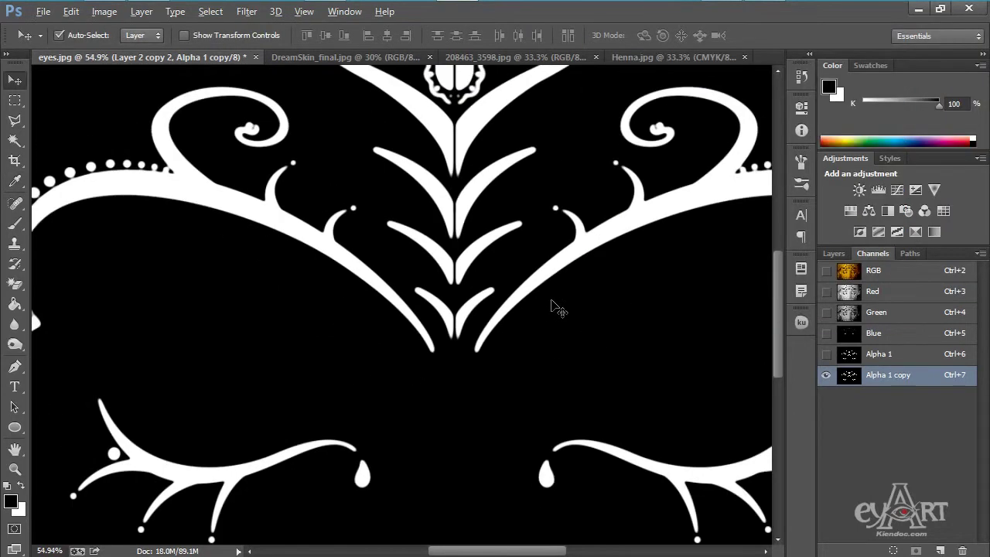
scroll(551, 325, "up", 1)
scroll(541, 286, "down", 2)
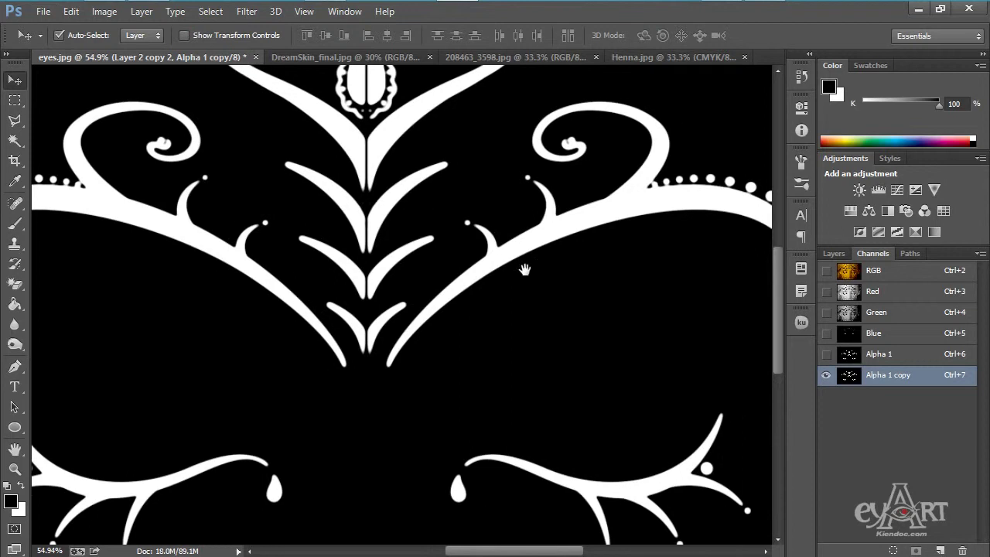
left_click_drag(911, 379, 940, 550)
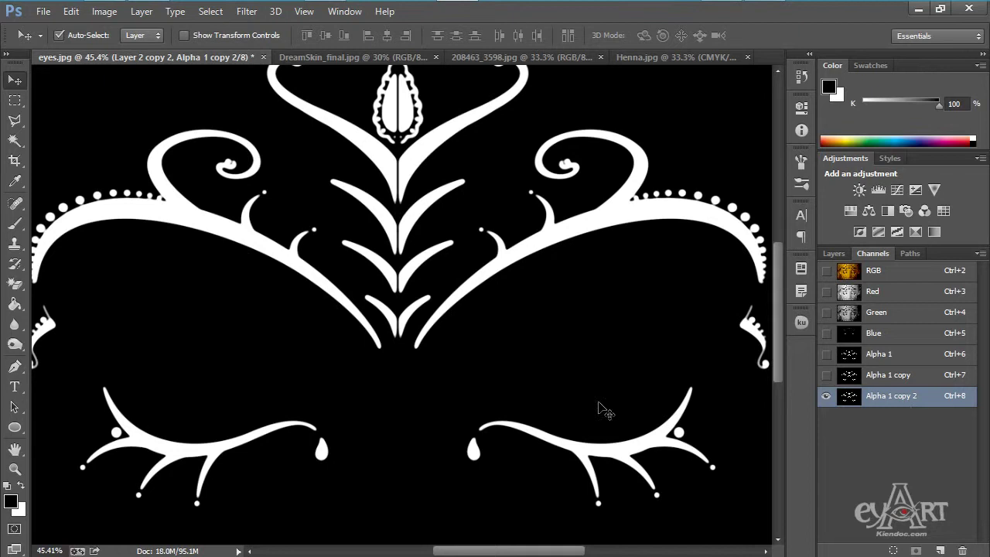
Step: Apply a Gaussian Blur with a 9.5-pixel radius to the Alpha 1 copy 2 channel
left_click(247, 11)
mouse_move(291, 198)
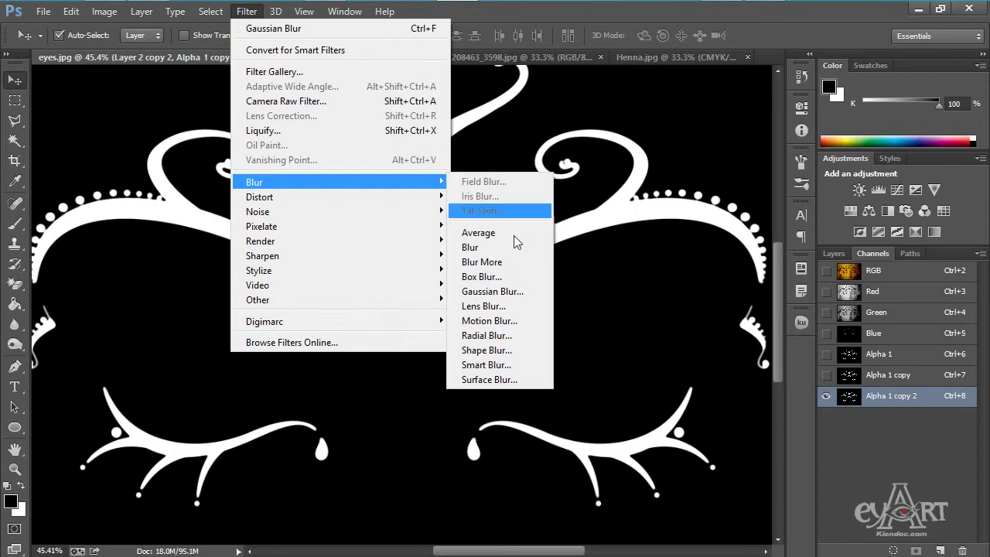
left_click(504, 296)
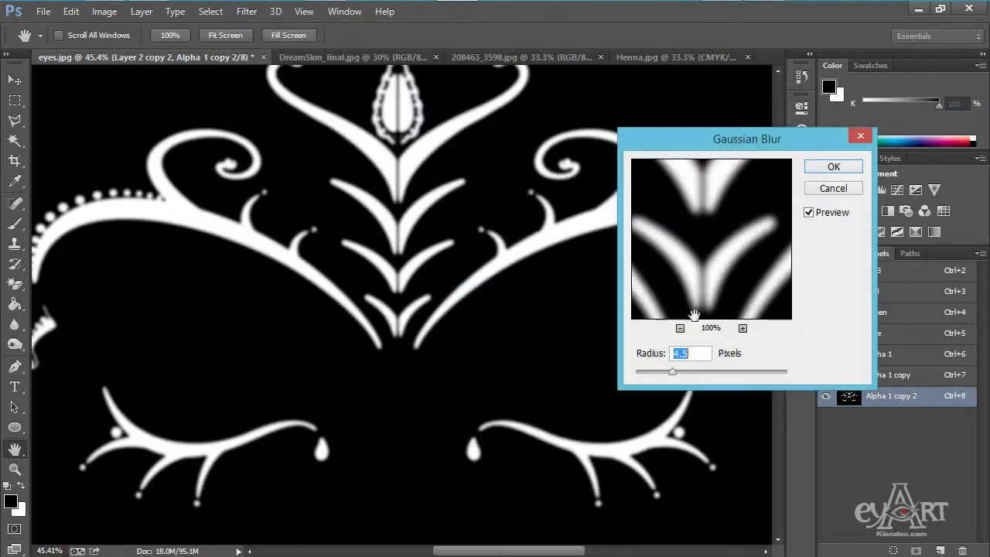
type("9")
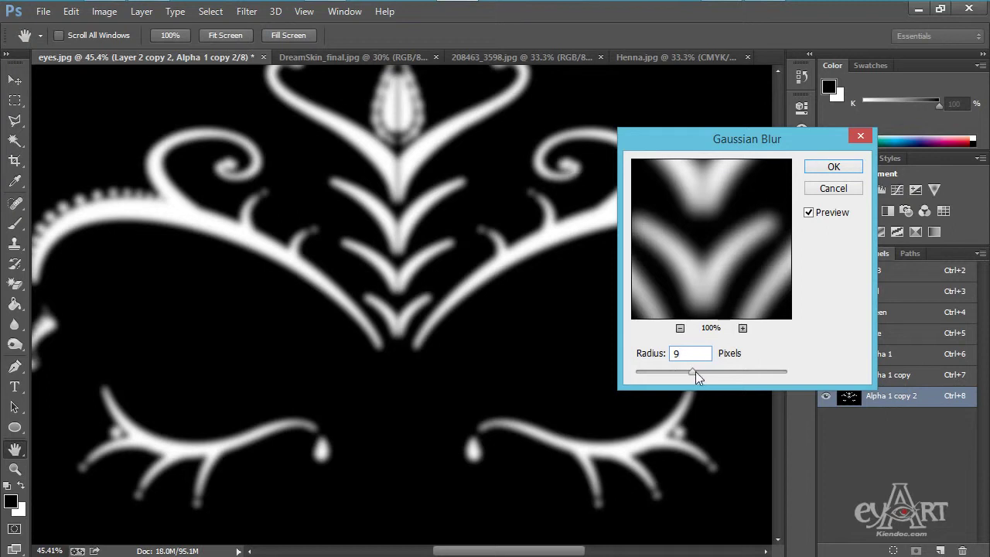
type(".5")
left_click(840, 171)
key("v")
scroll(443, 269, "down", 2)
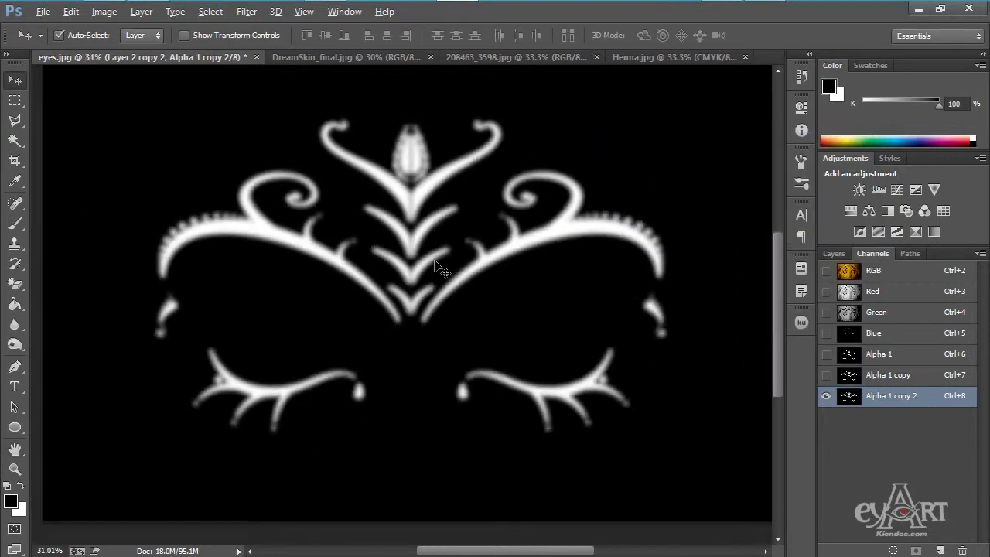
scroll(442, 269, "down", 1)
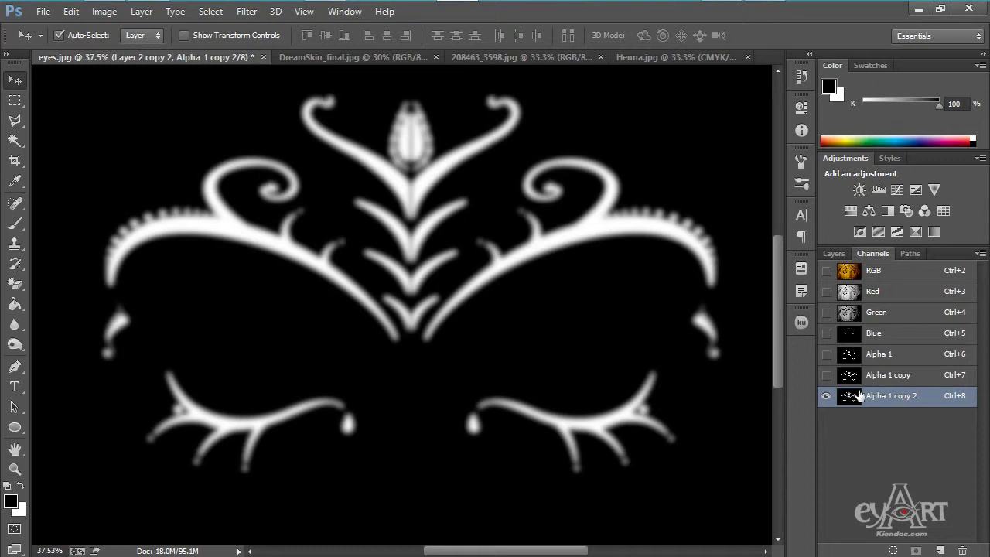
Step: Load the Alpha 1 copy channel as a selection and invert it, keeping Alpha 1 copy 2 as the active channel
left_click_drag(851, 385, 853, 380)
left_click(849, 379, "ctrl")
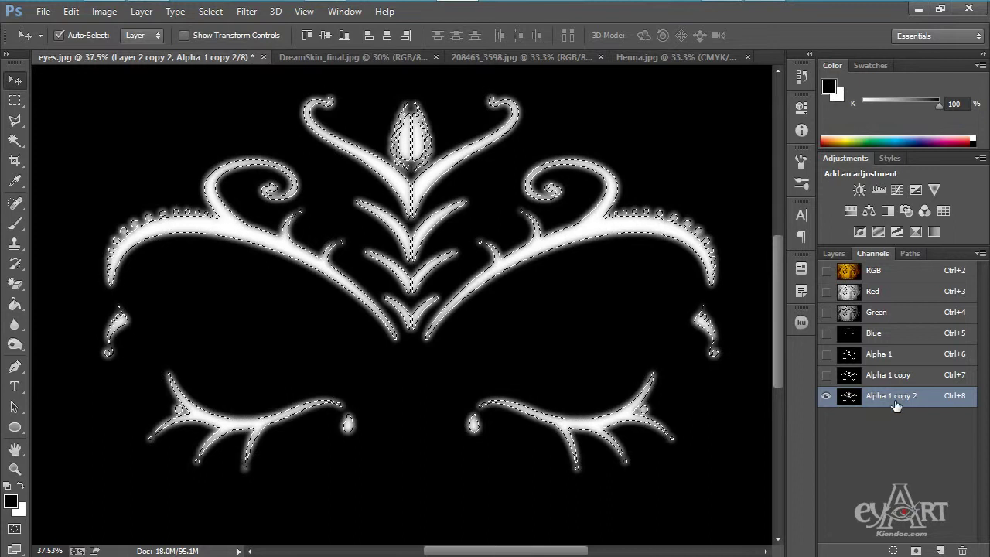
left_click(251, 14)
left_click(239, 19)
left_click(211, 12)
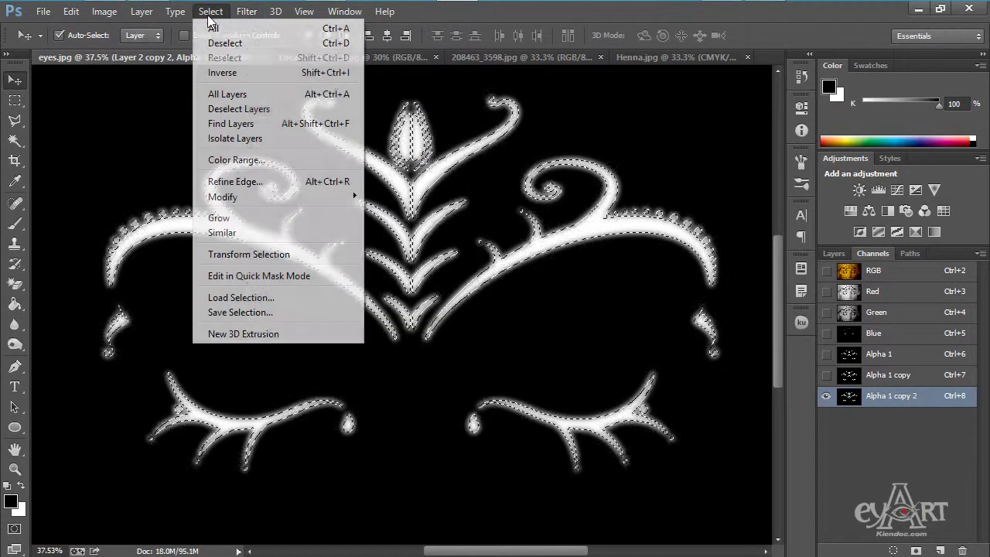
left_click(225, 72)
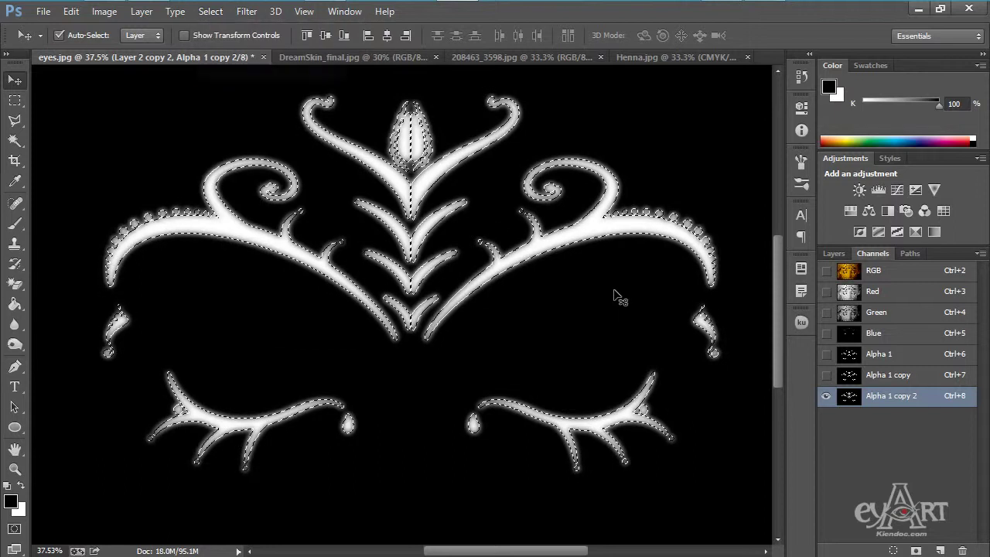
Step: Fill the inverted selection on Alpha 1 copy 2 with black at Normal mode and 100% opacity, and deselect
left_click(70, 10)
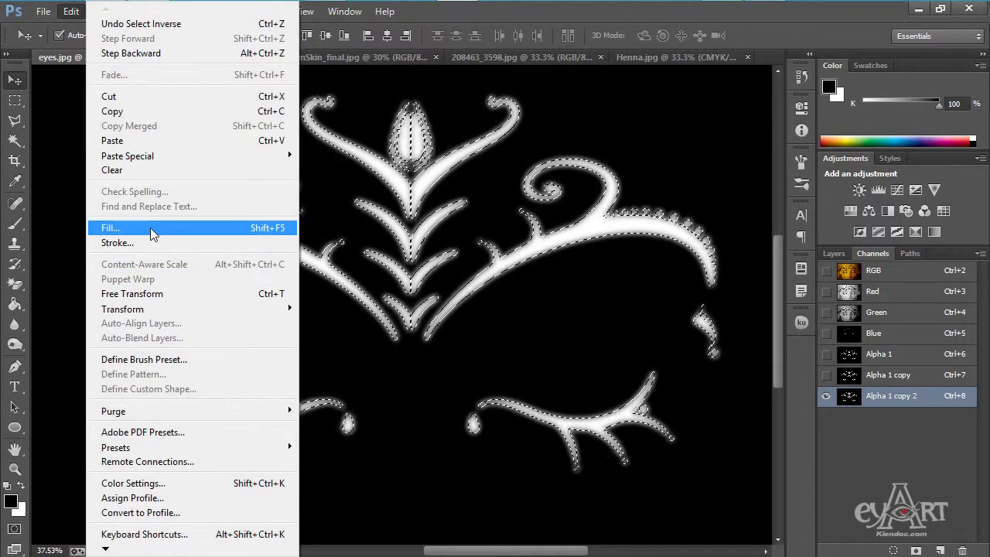
left_click(203, 224)
left_click(513, 240)
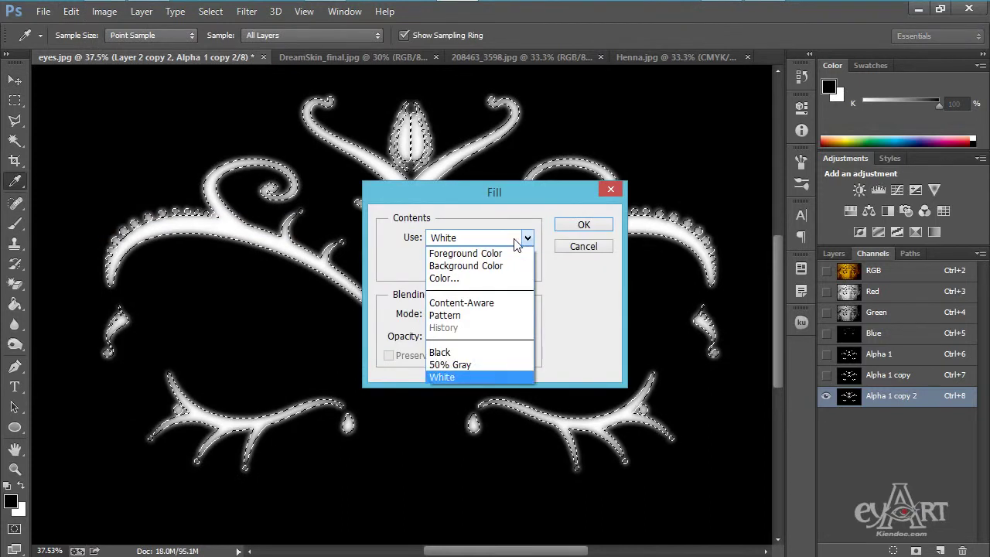
left_click(441, 352)
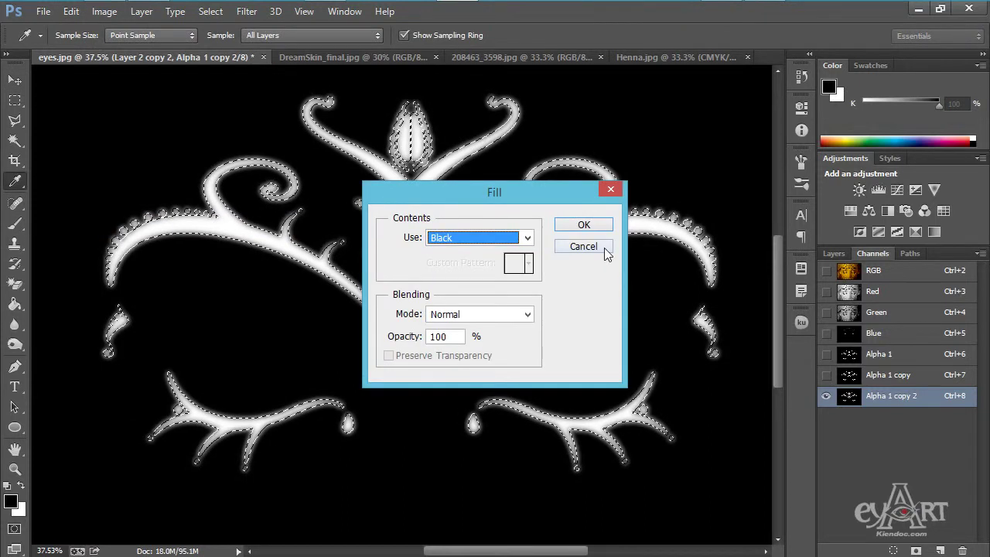
left_click(583, 225)
key("v")
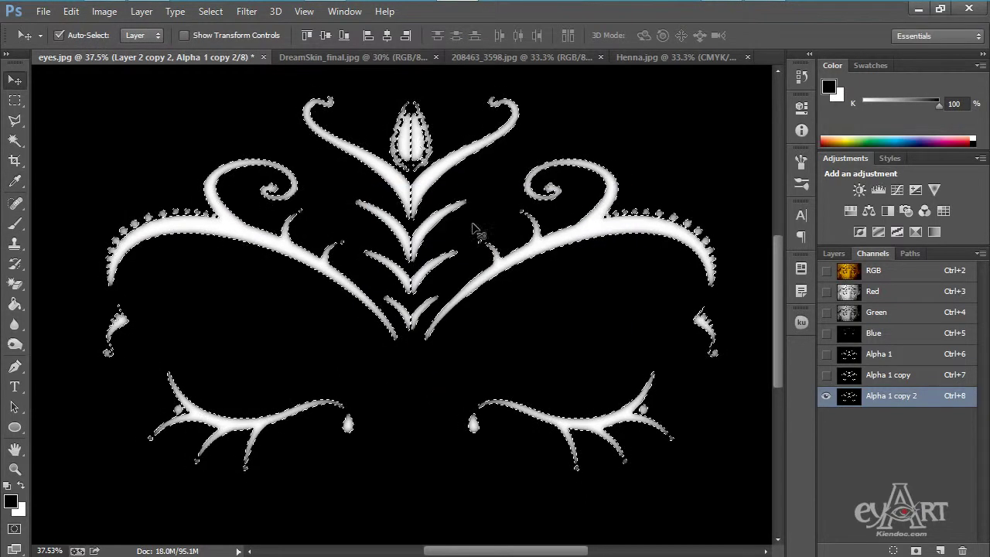
key("ctrl+d")
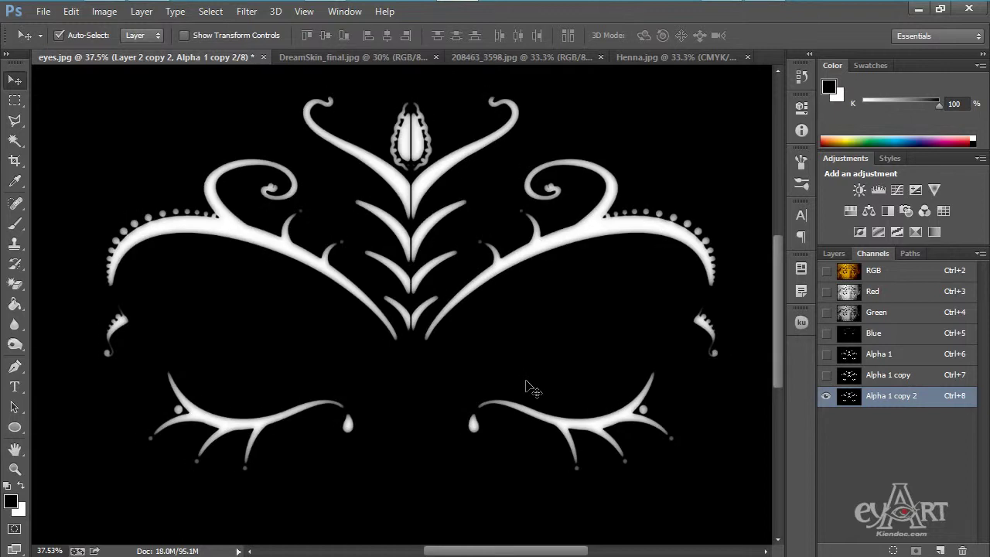
Step: Restore the inverted selection on Alpha 1 copy 2, fill it with black once more at 100% opacity, and deselect
scroll(551, 429, "up", 5)
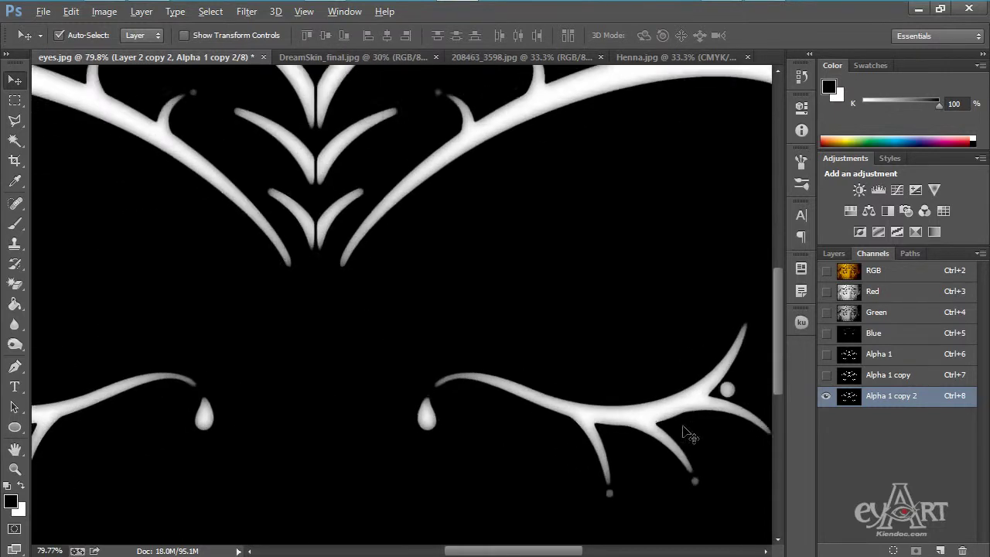
left_click_drag(317, 181, 558, 491)
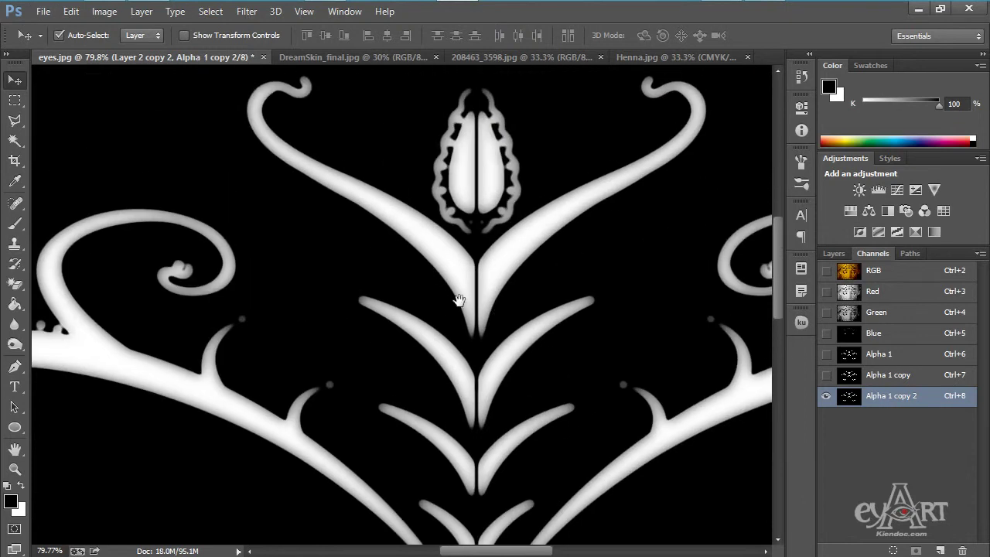
left_click_drag(453, 294, 441, 242)
scroll(389, 225, "down", 5)
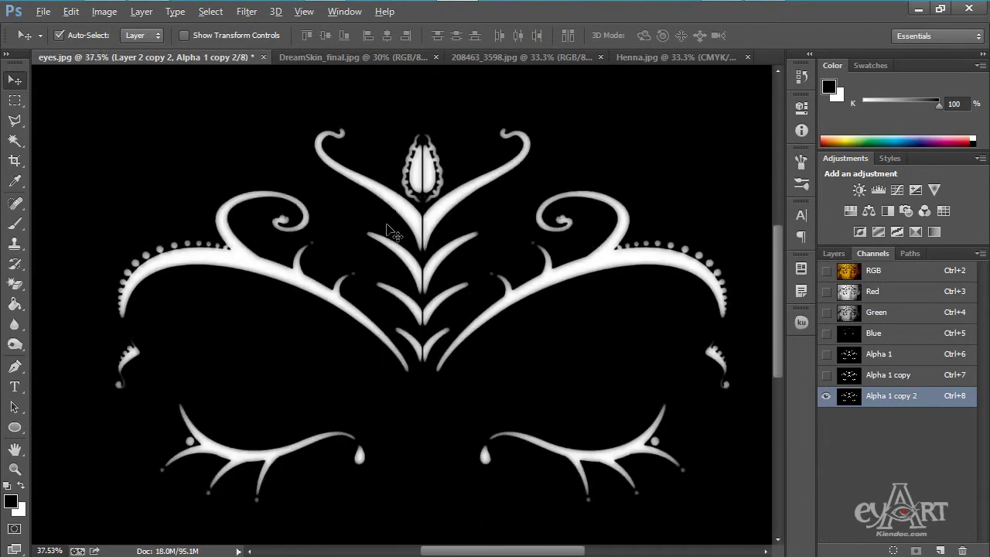
scroll(516, 240, "up", 1)
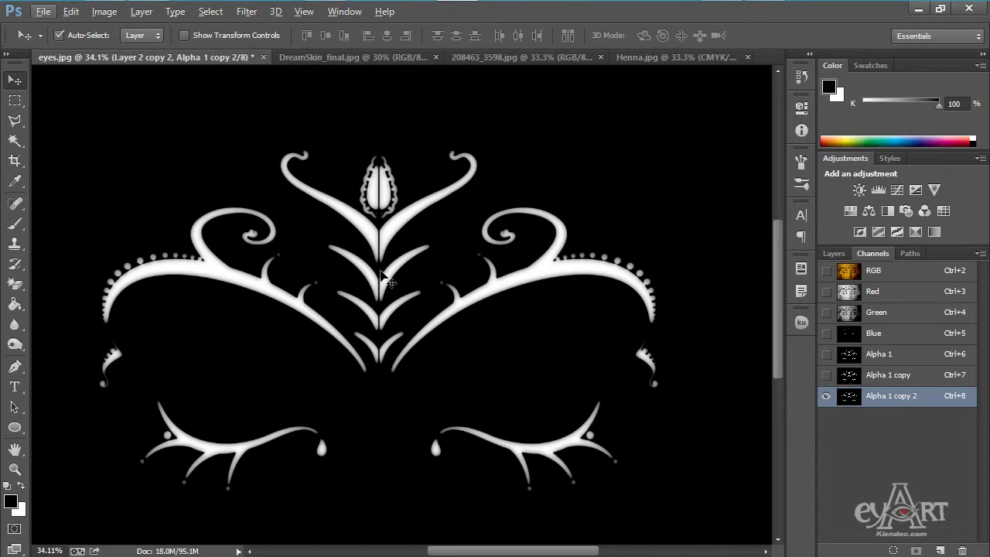
key("ctrl+alt+8")
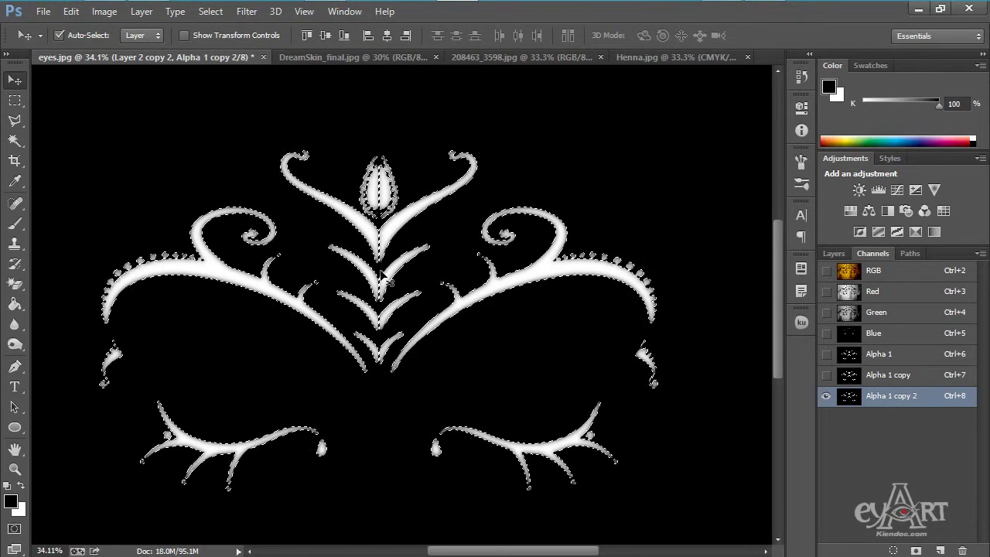
left_click(73, 13)
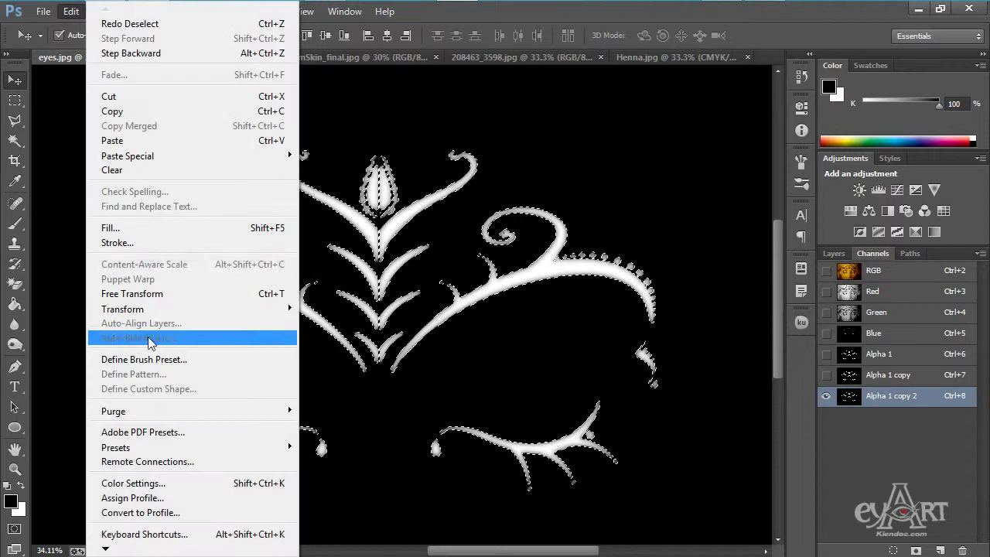
left_click(165, 229)
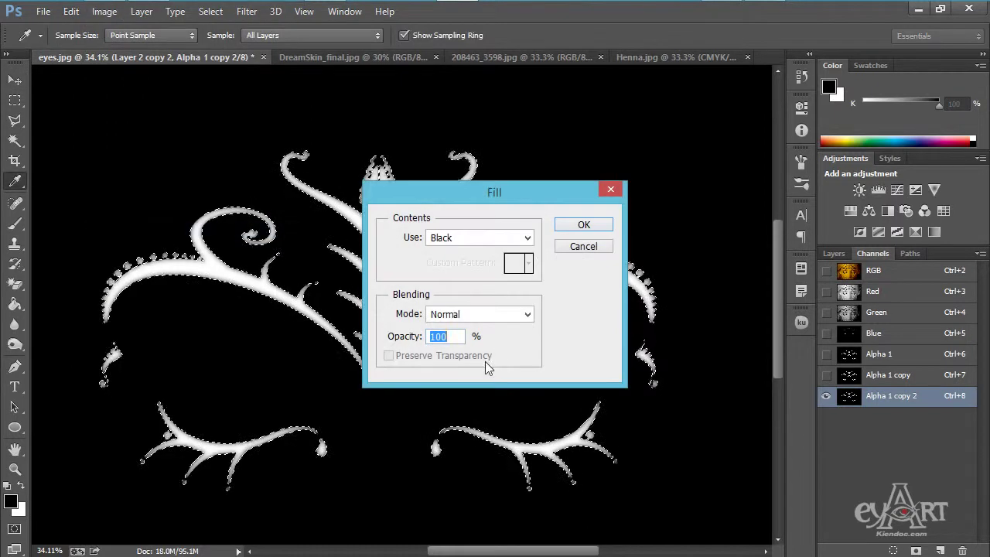
left_click(581, 226)
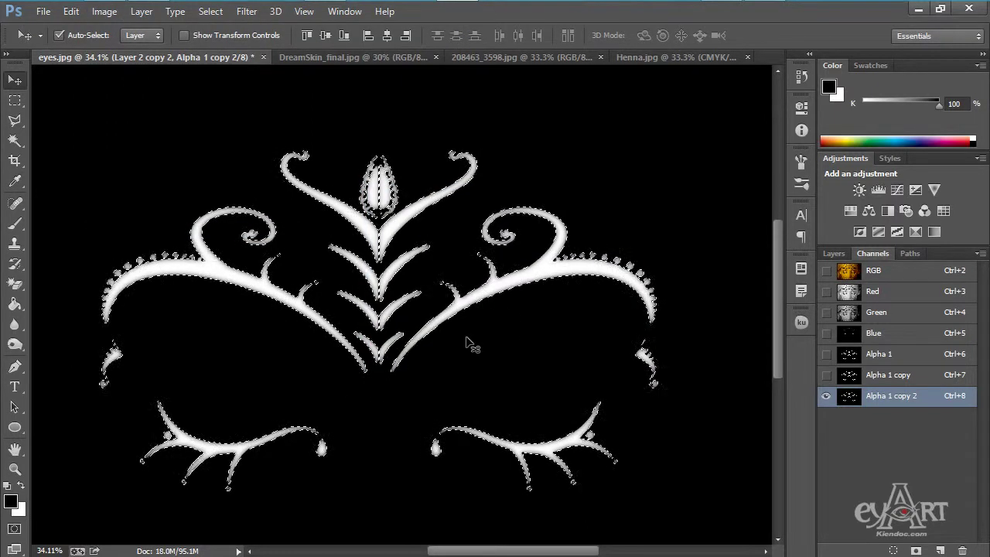
key("ctrl+d")
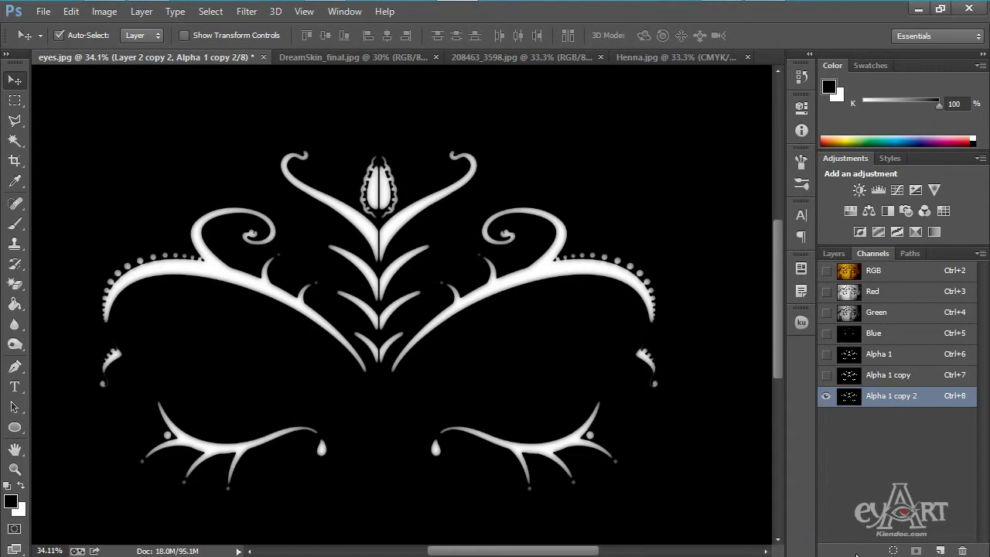
Step: Show the RGB composite, hide the Alpha 1 copy 2 channel, and add a new layer above Layer 2 copy 2
left_click(826, 270)
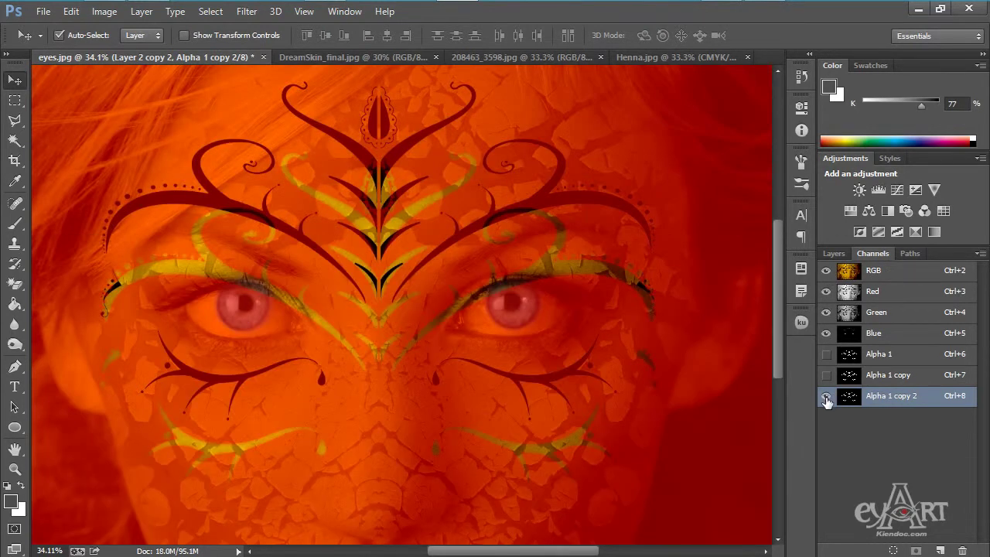
left_click(826, 396)
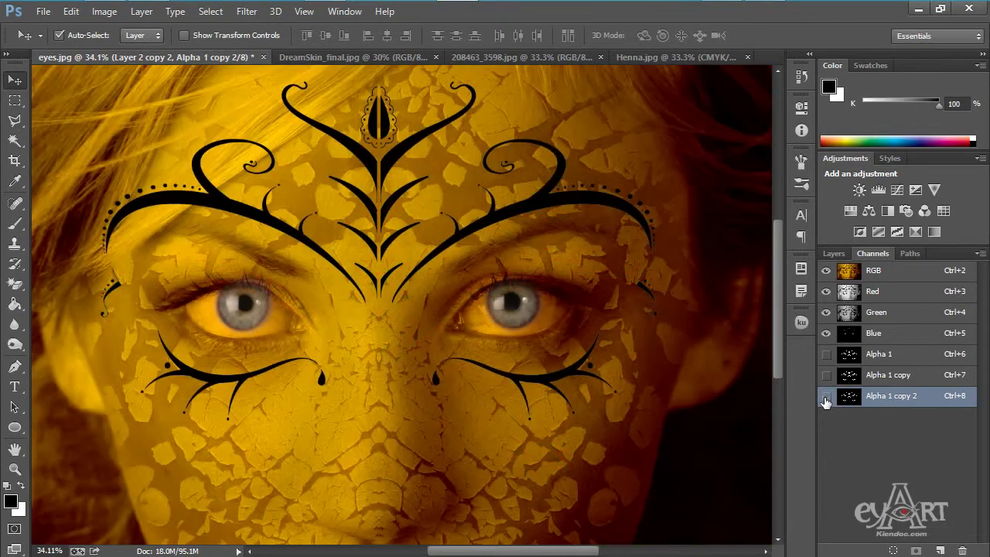
left_click(832, 253)
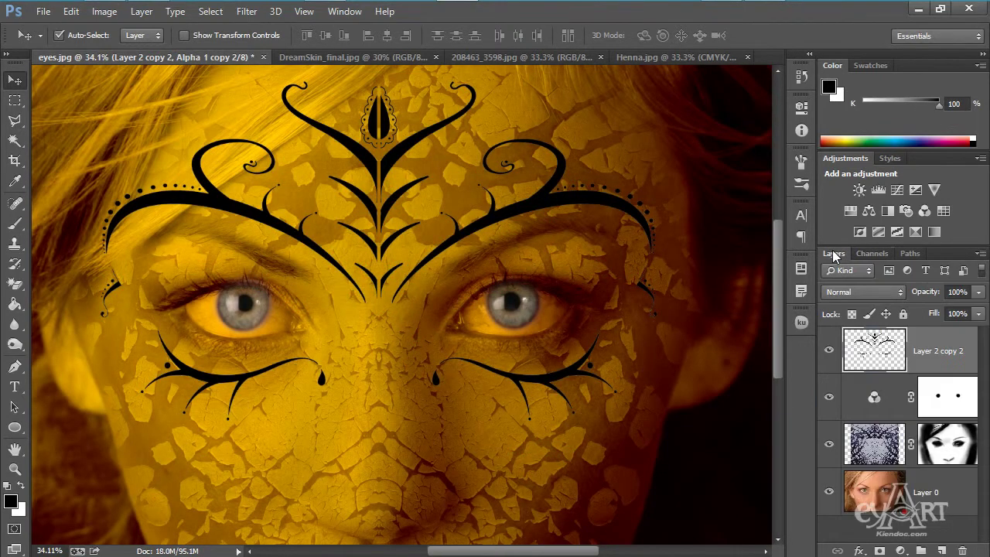
left_click(942, 549)
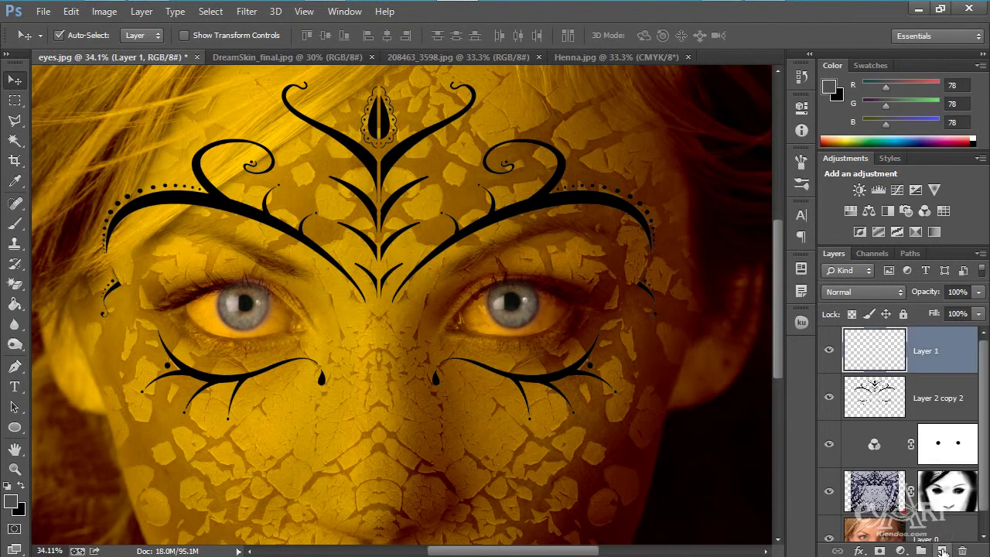
Step: Set the foreground colour to web-safe gray 999999 and fill the new top layer with it
left_click(11, 503)
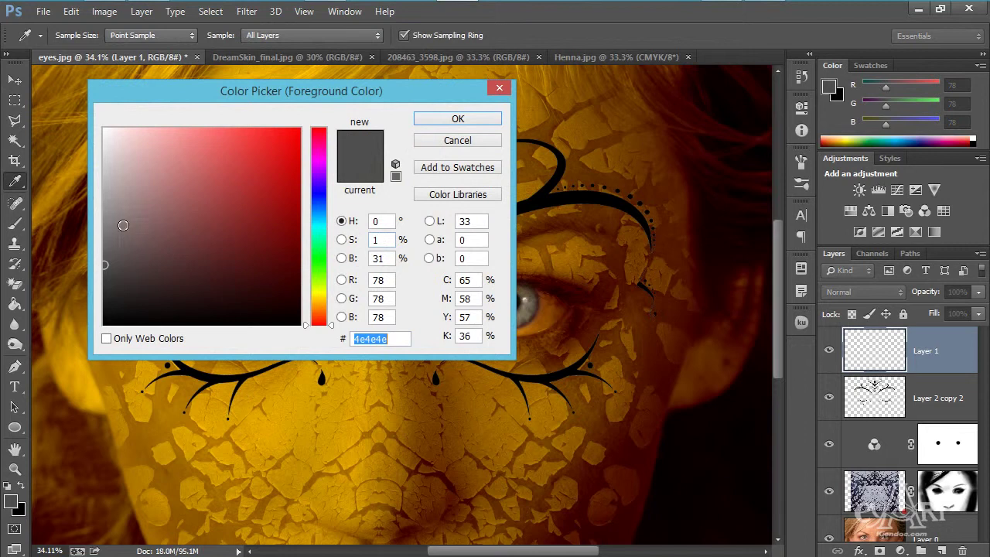
left_click(106, 339)
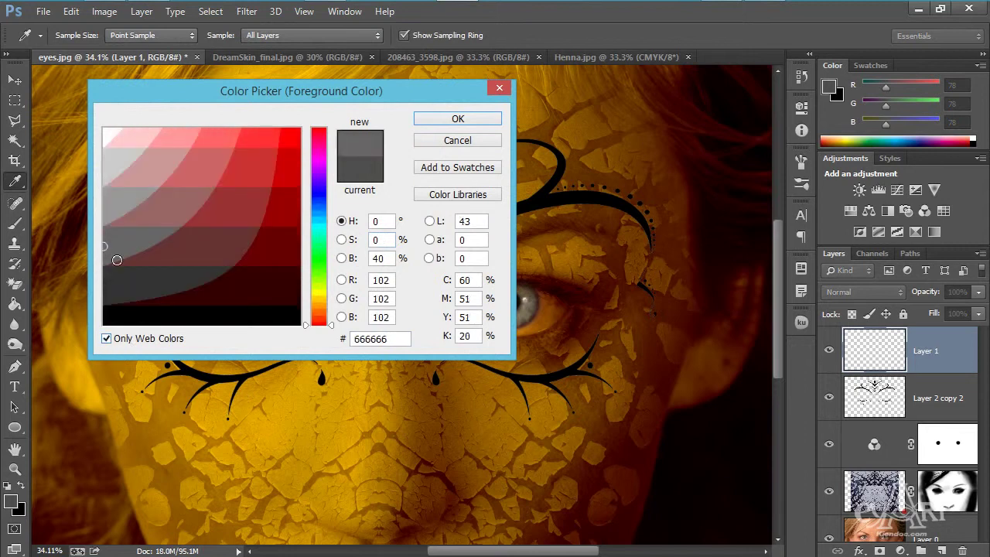
left_click(109, 201)
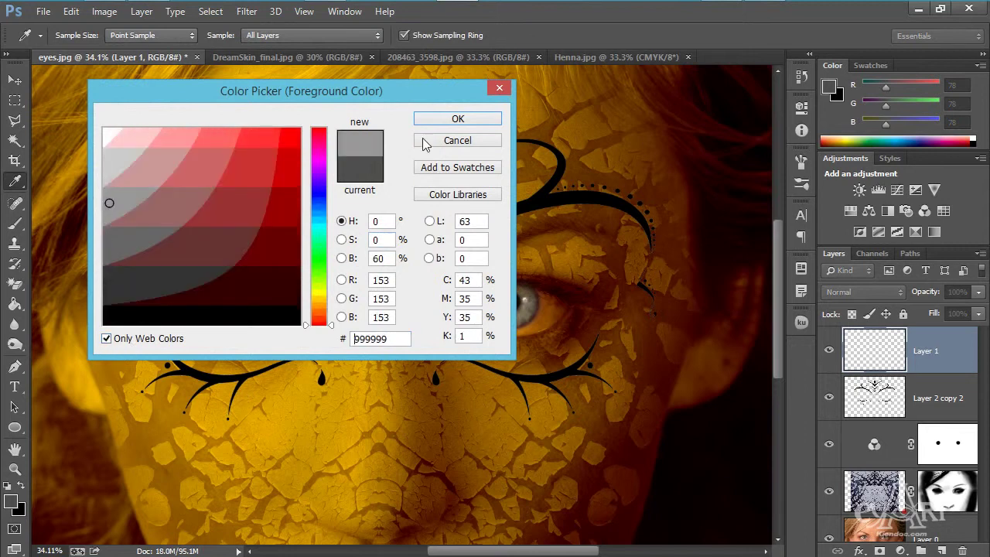
left_click(458, 119)
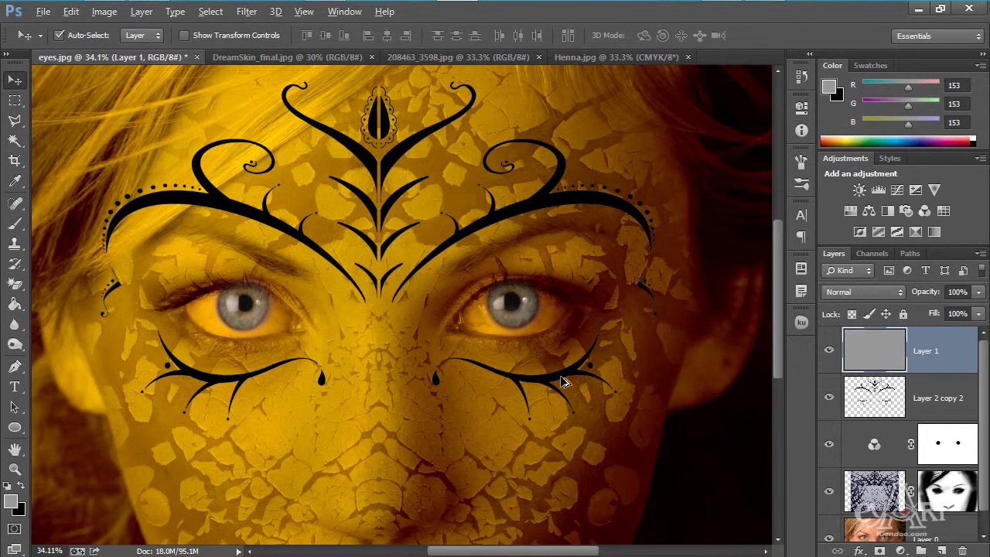
key("alt+BackSpace")
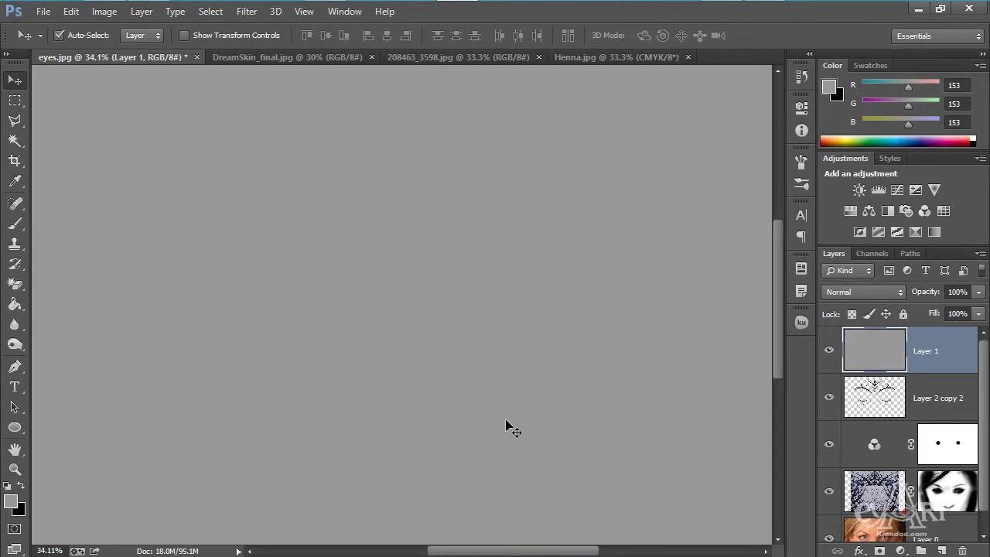
Step: Start the Lighting Effects filter on the gray Layer 1 with the Blue Omni preset
left_click(247, 11)
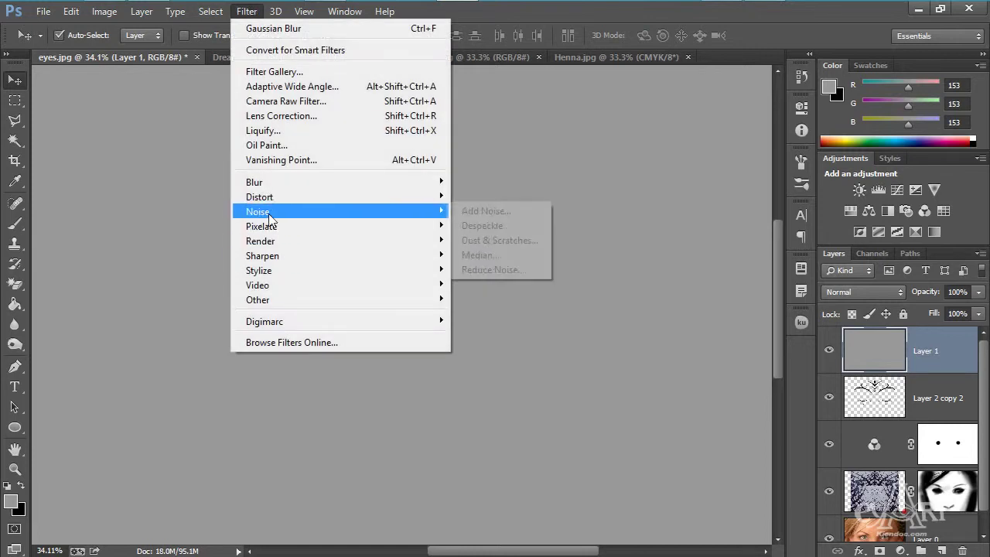
mouse_move(276, 250)
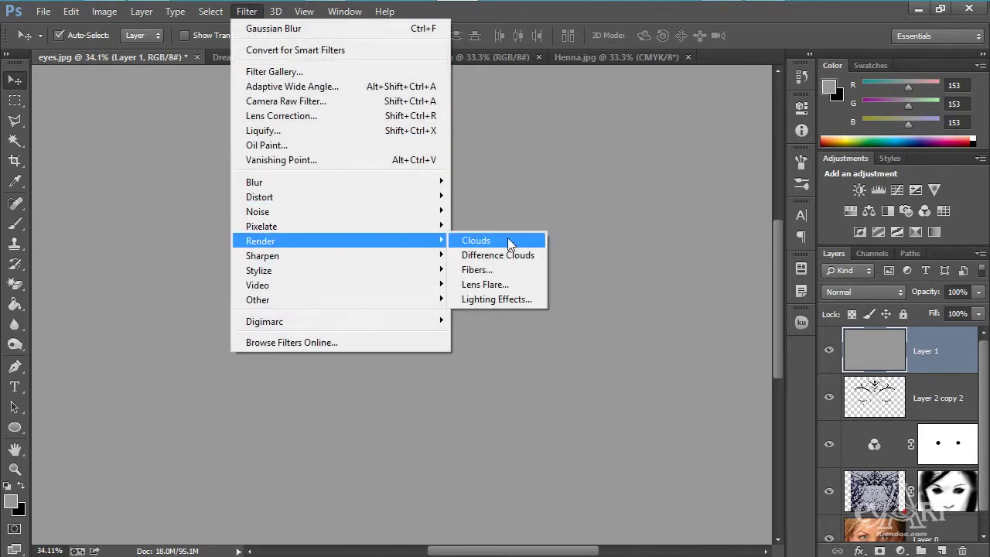
left_click(502, 299)
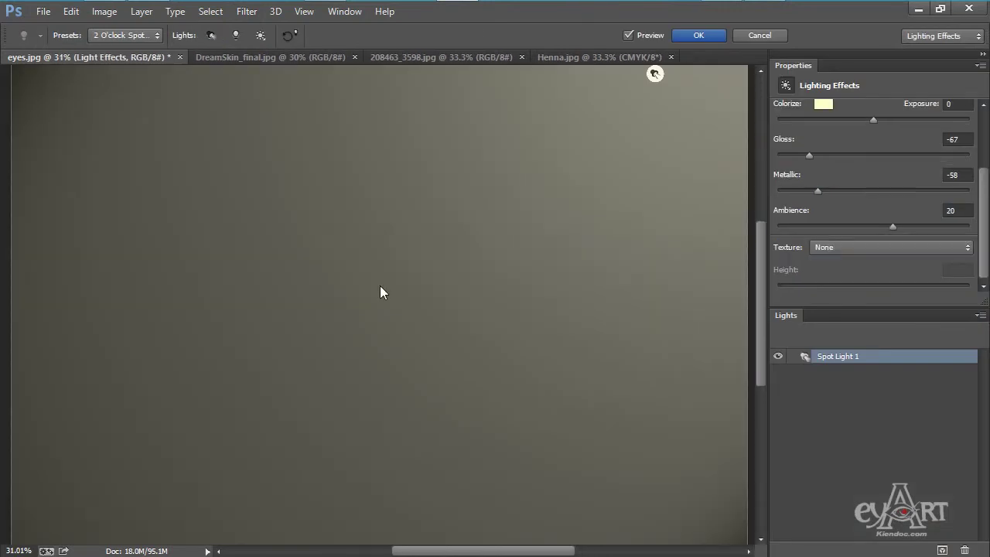
left_click(147, 36)
left_click(122, 61)
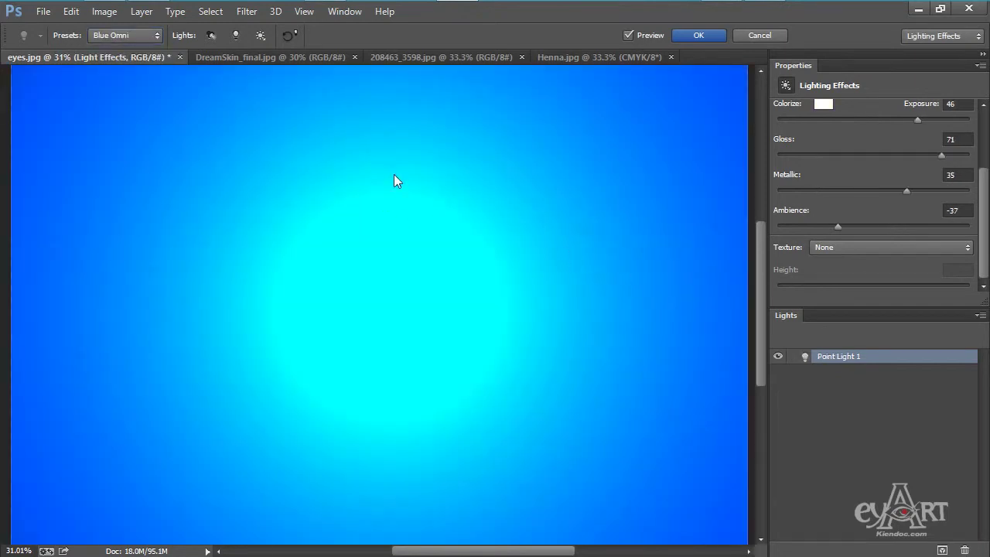
Step: Use the Alpha 1 copy 2 channel as the lighting texture with a height of 2
mouse_move(985, 235)
left_mouse_down()
mouse_move(986, 147)
mouse_move(986, 250)
left_mouse_up()
left_click(882, 248)
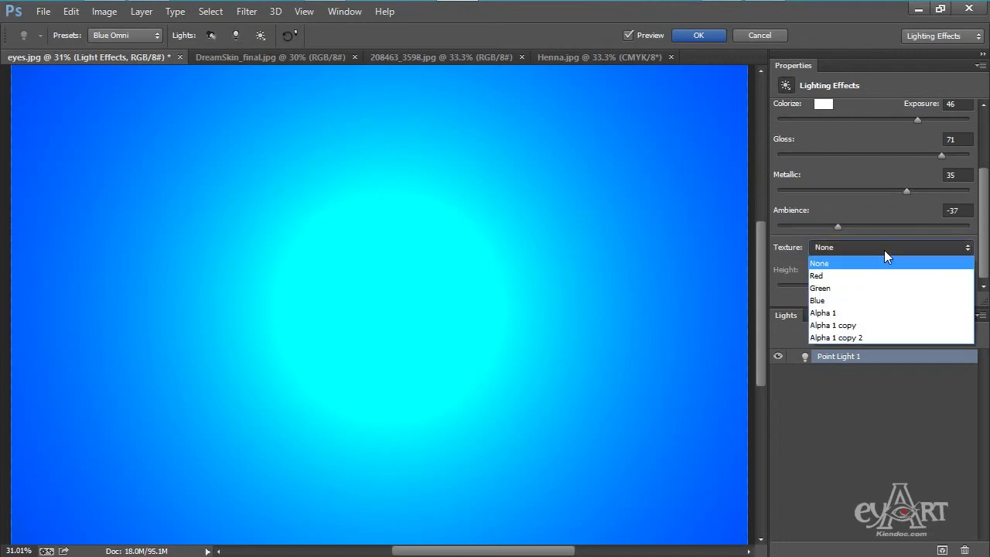
left_click(866, 338)
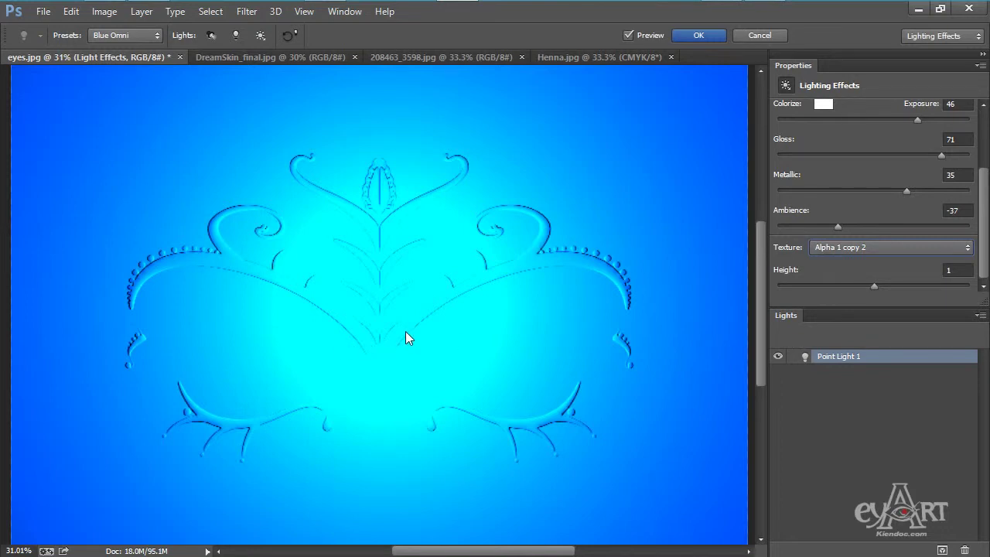
left_click_drag(873, 286, 879, 285)
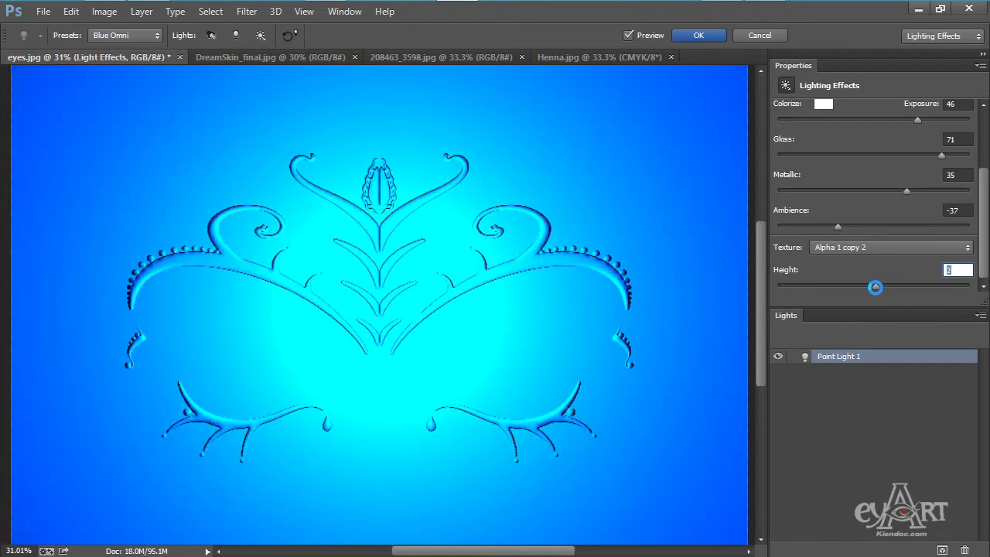
Step: Change the point light's colour to dark golden yellow, RGB 184, 152, 0
left_click_drag(985, 237, 984, 147)
left_click(808, 128)
left_click_drag(325, 396, 327, 478)
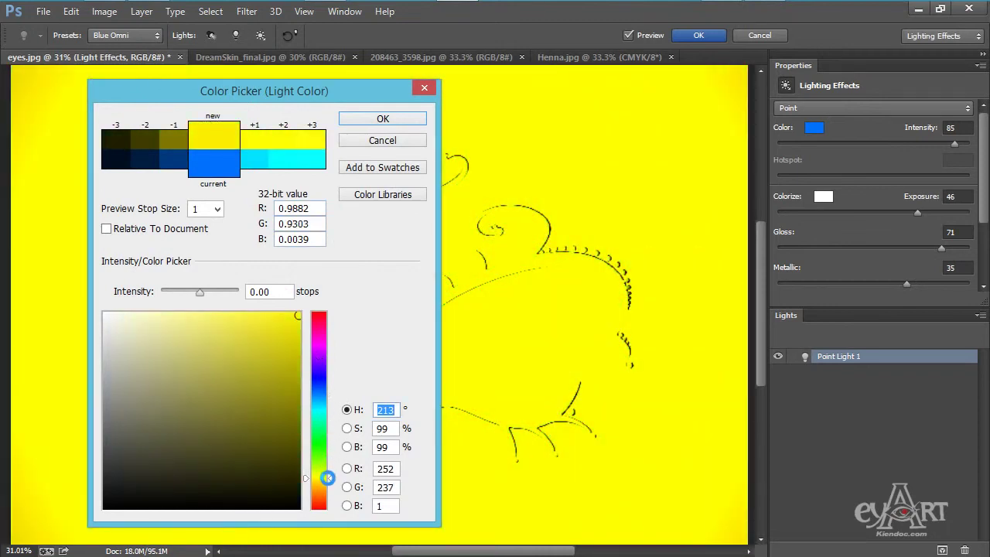
left_click(296, 384)
left_click_drag(322, 488, 321, 480)
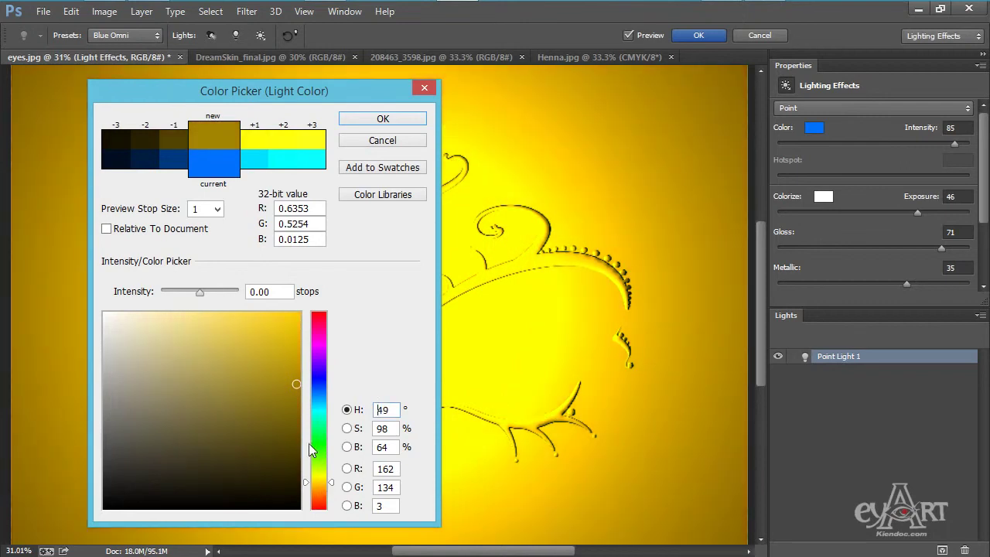
mouse_move(293, 353)
left_mouse_down()
mouse_move(300, 350)
mouse_move(307, 366)
left_mouse_up()
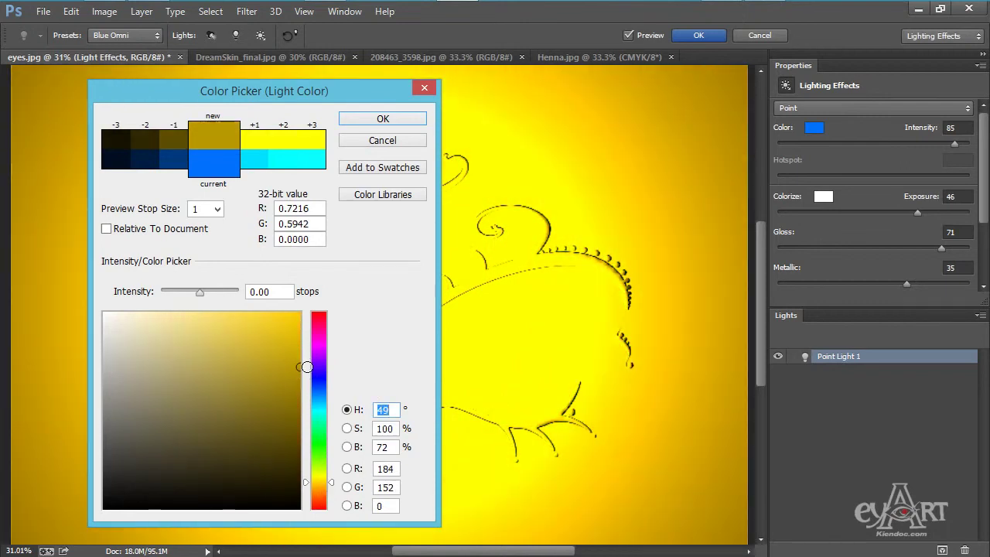
left_click(381, 120)
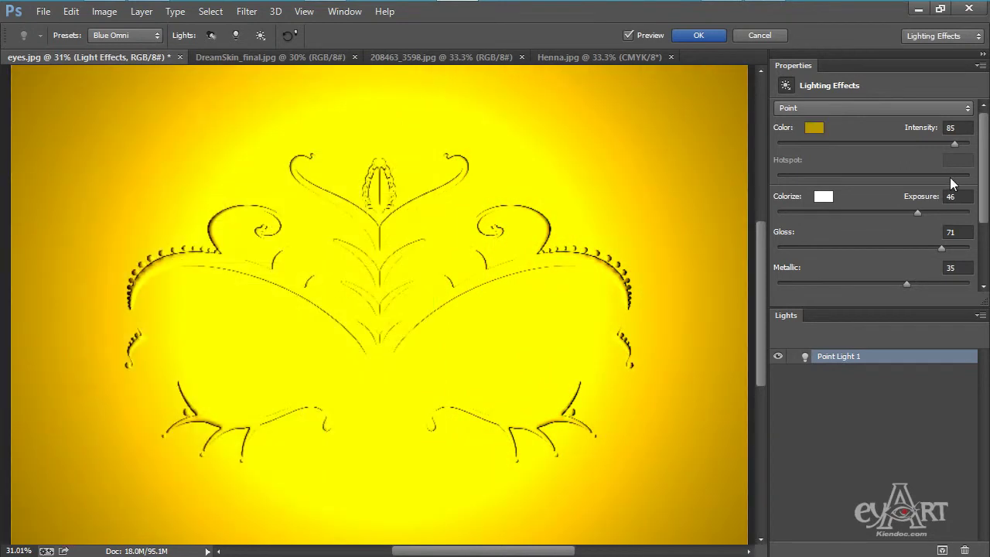
Step: Set the point light's intensity to 54 and raise the texture height to 4
left_click_drag(957, 149, 926, 152)
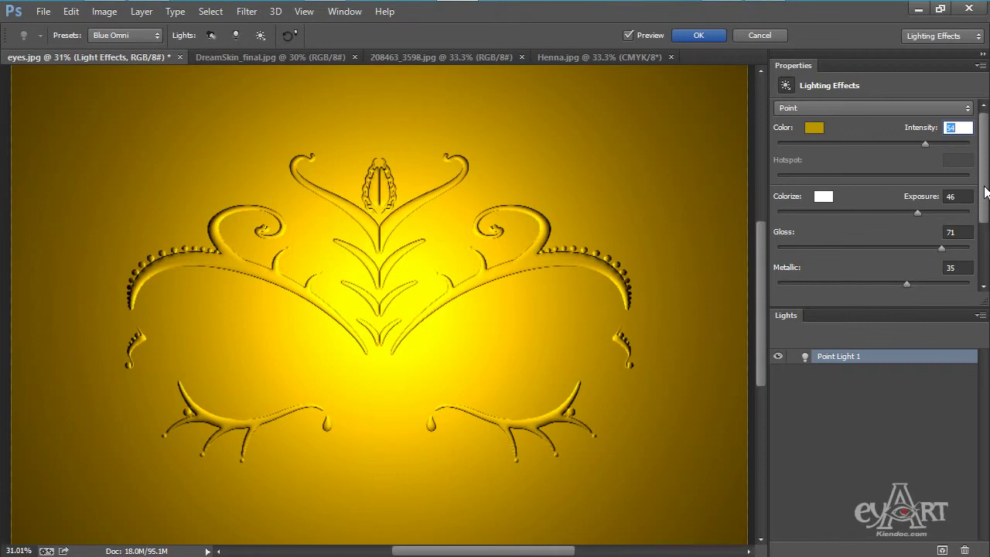
left_click_drag(984, 192, 984, 244)
left_click(874, 286)
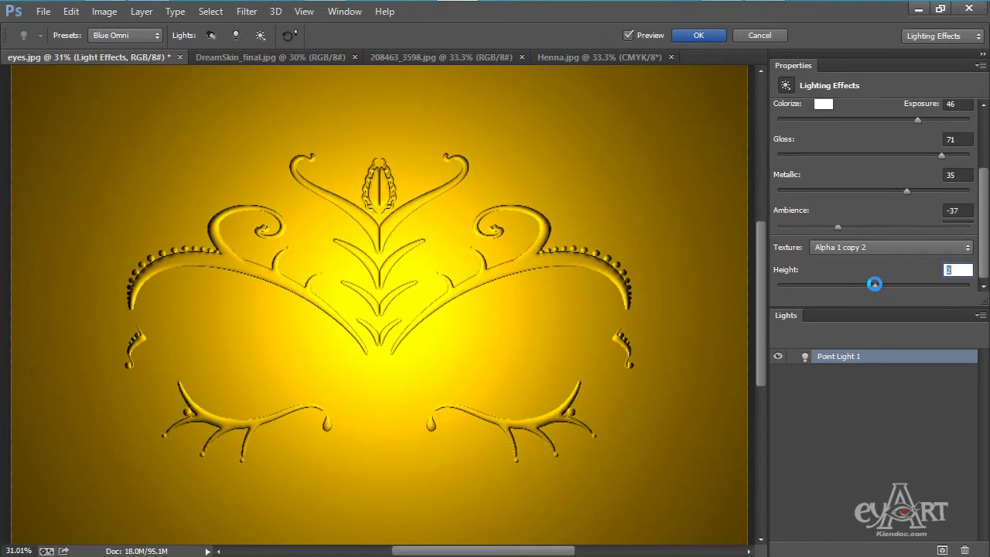
left_click_drag(875, 283, 876, 283)
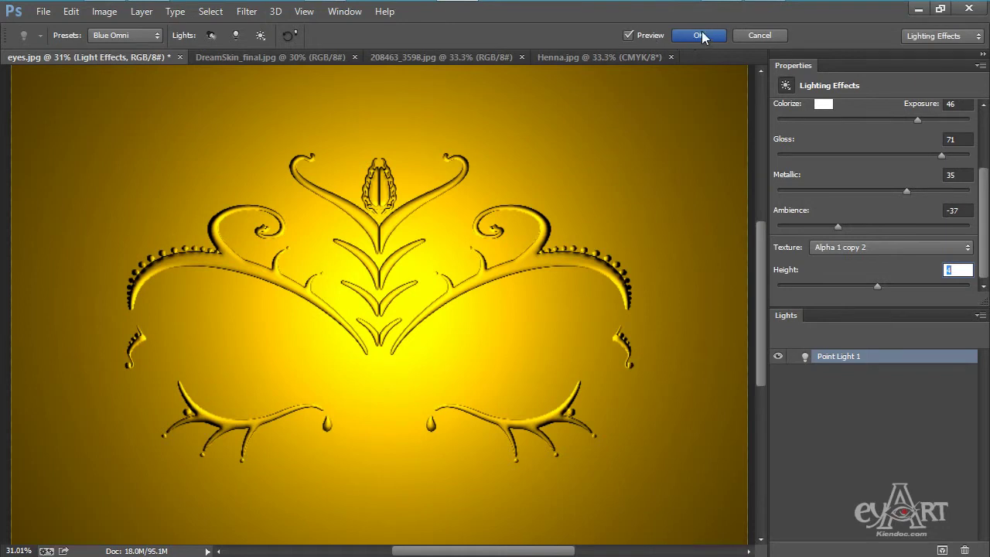
Step: Compare the lighting with the original gray fill, set the texture height to 2, and apply the filter
left_click(627, 35)
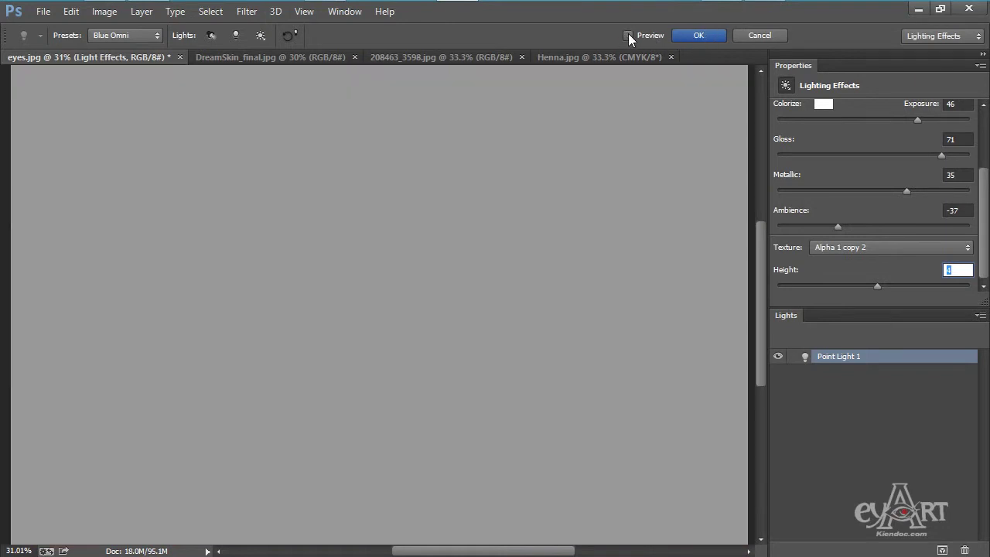
left_click(627, 35)
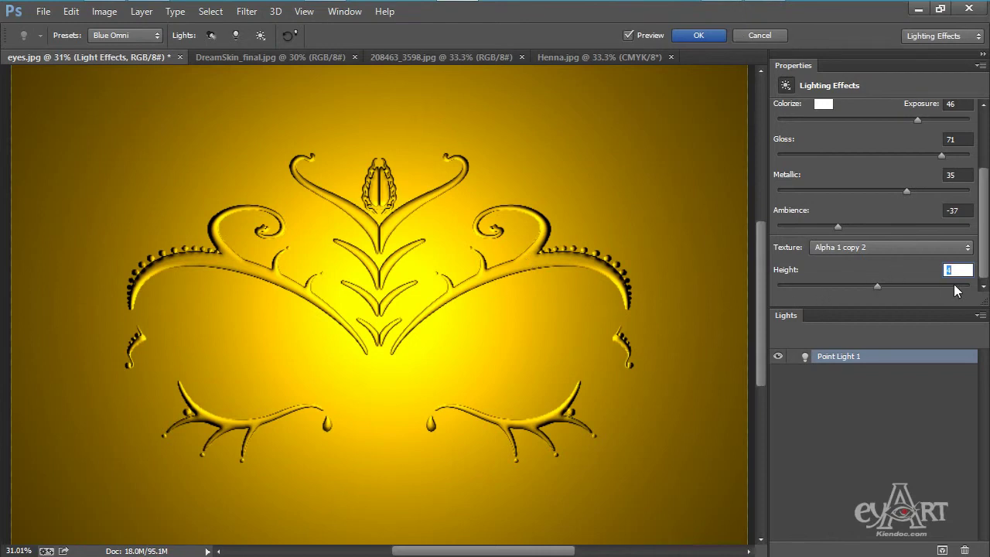
type("2")
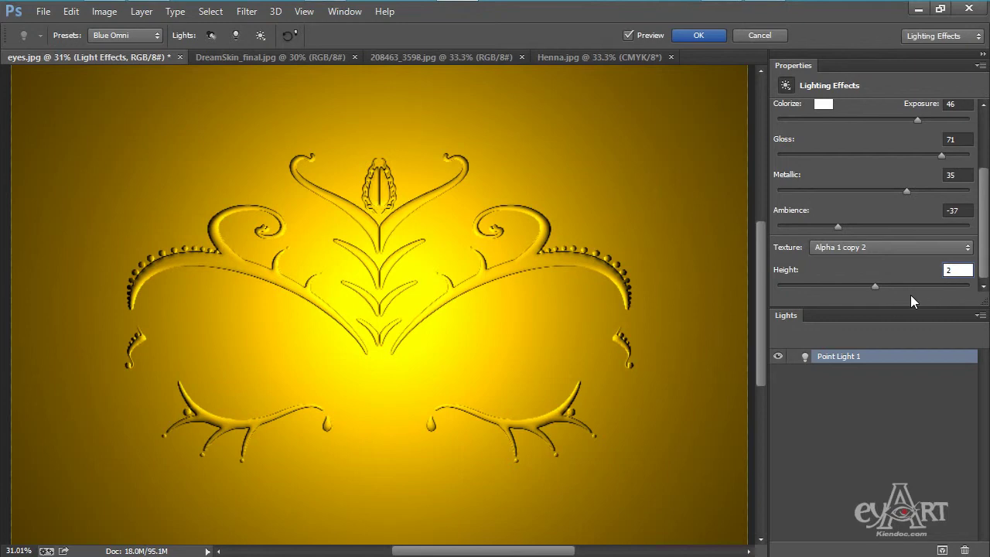
left_click(698, 34)
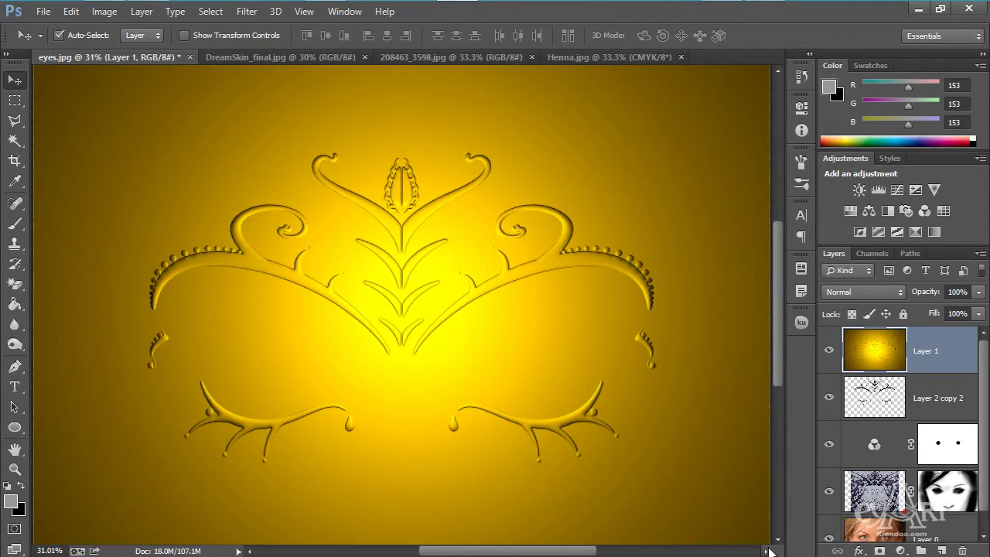
Step: Load the Alpha 1 copy channel as a selection, invert it, delete that area from Layer 1, and deselect
key("ctrl+minus")
key("ctrl+0")
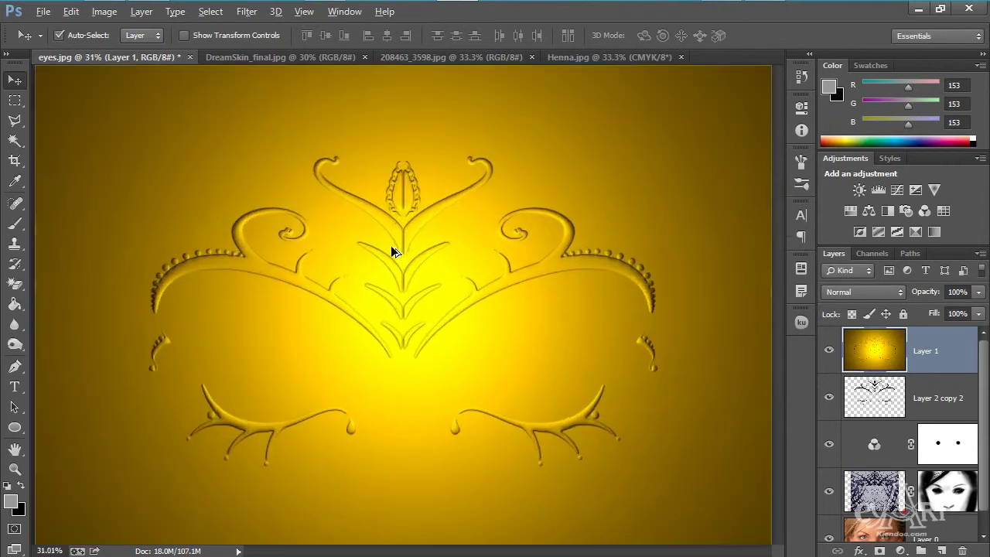
scroll(390, 245, "up", 1)
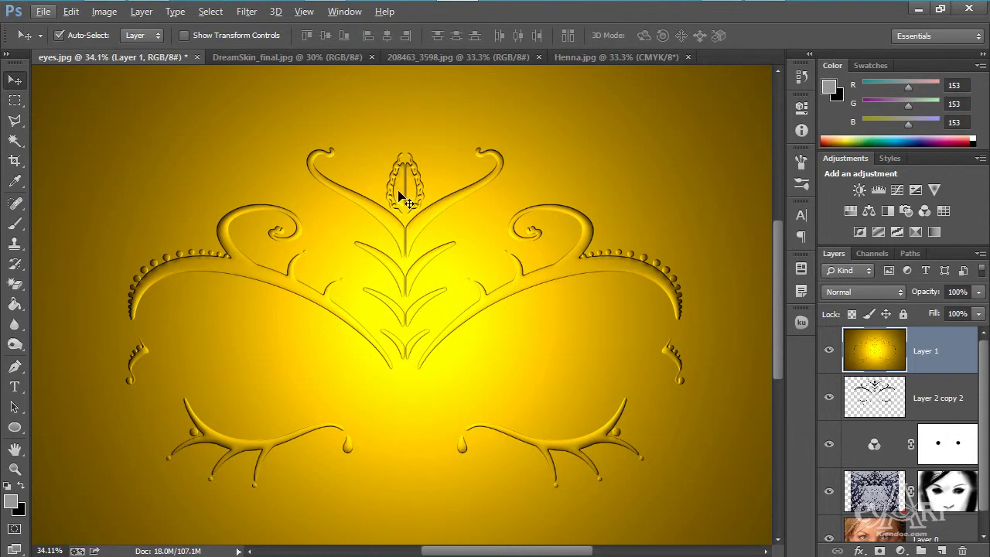
left_click(880, 251)
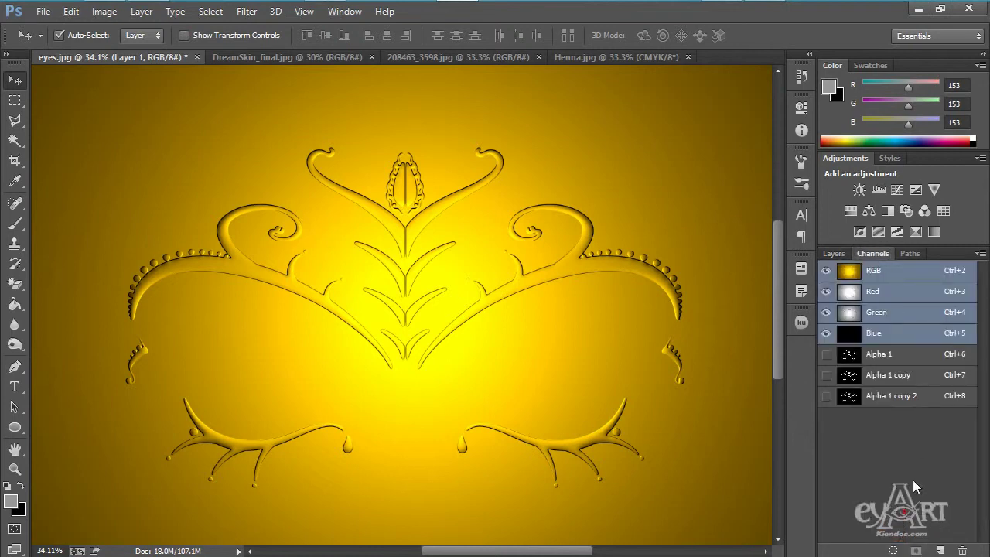
left_click(849, 378, "ctrl")
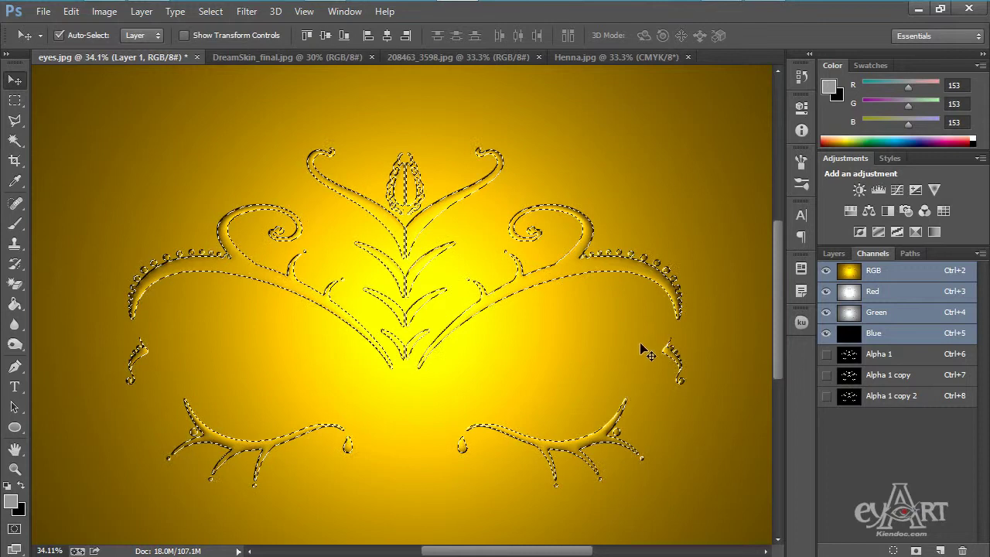
left_click(210, 12)
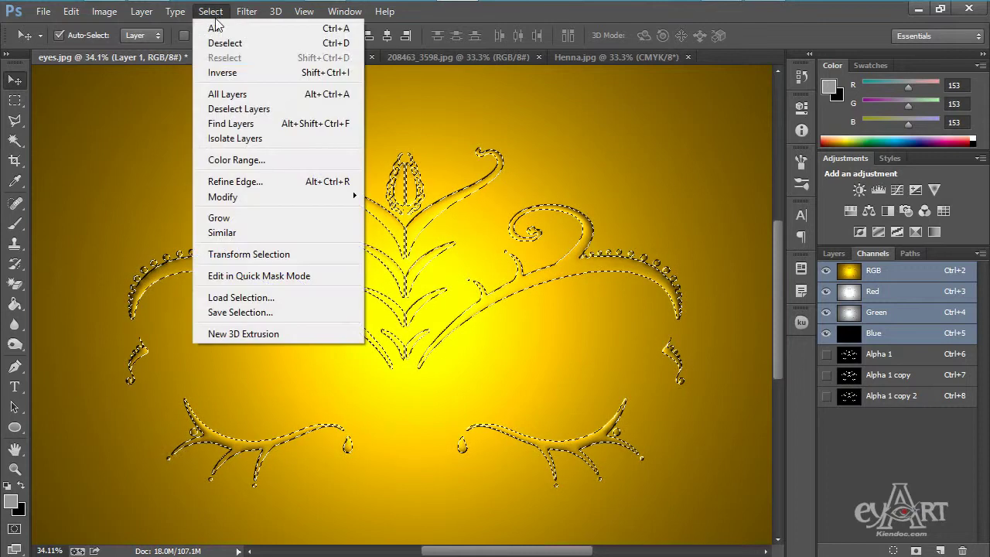
left_click(232, 82)
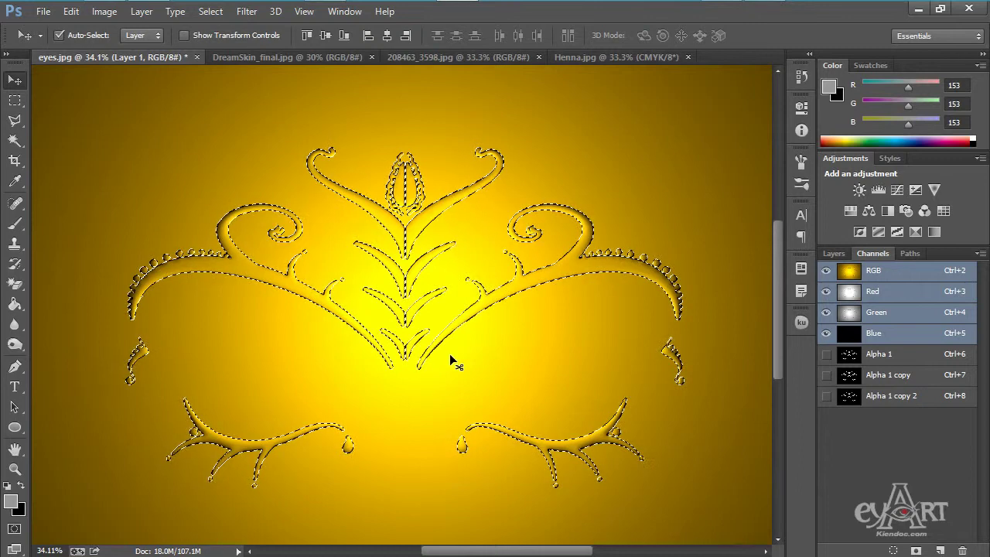
left_click(832, 253)
key("Delete")
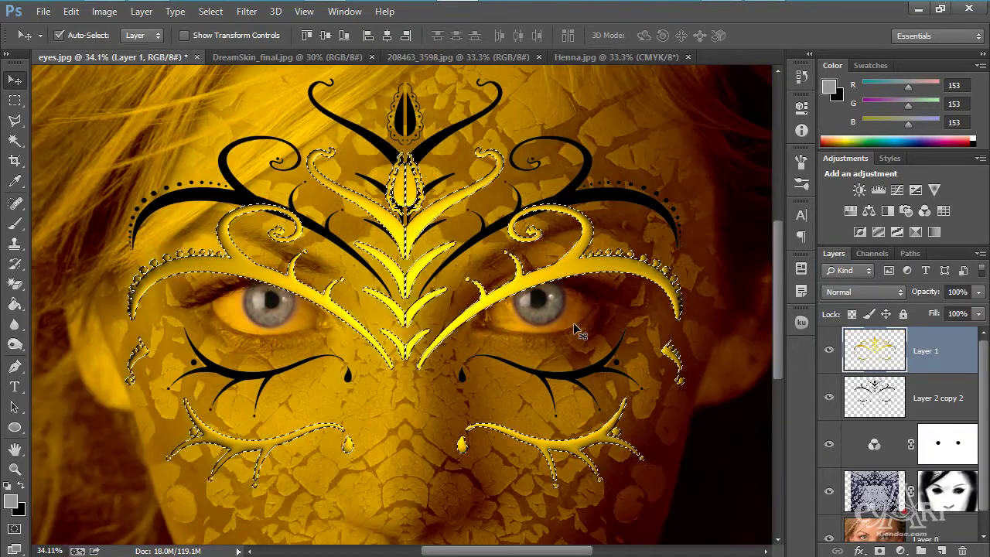
key("ctrl+d")
Step: Move the gold ornament up exactly over the black one and merge Layer 1 with Layer 2 copy 2
scroll(533, 286, "down", 2)
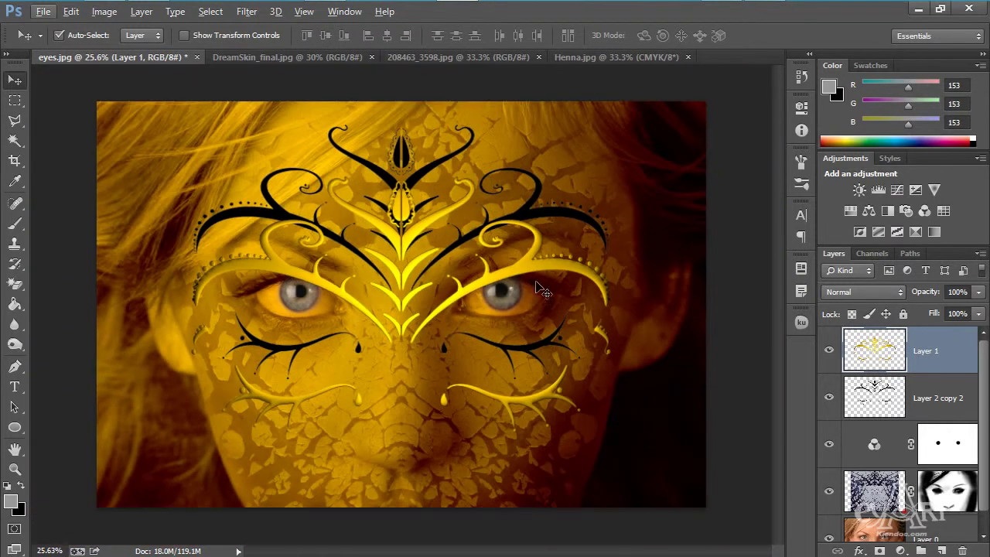
left_click_drag(514, 277, 524, 234)
scroll(501, 227, "up", 5)
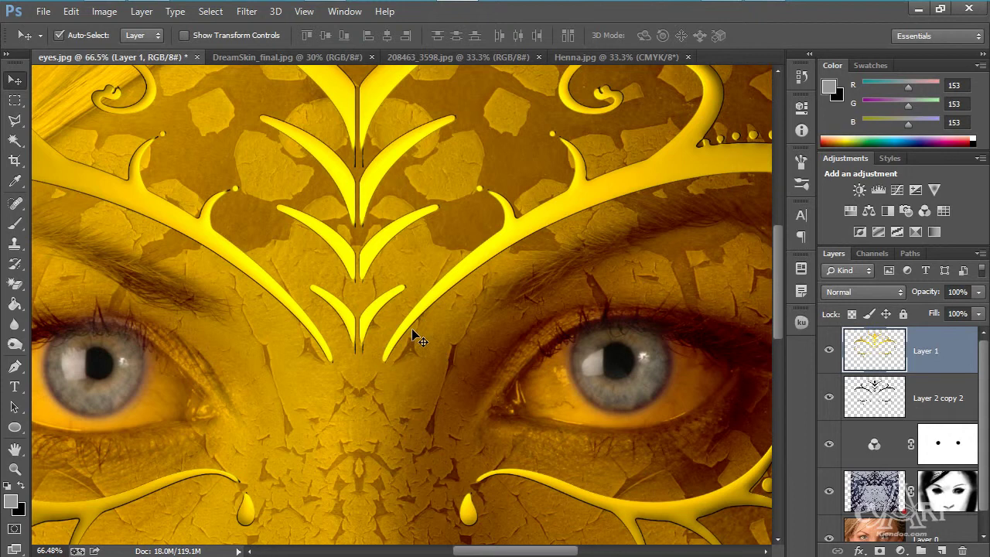
key("ctrl+minus")
scroll(417, 320, "down", 3)
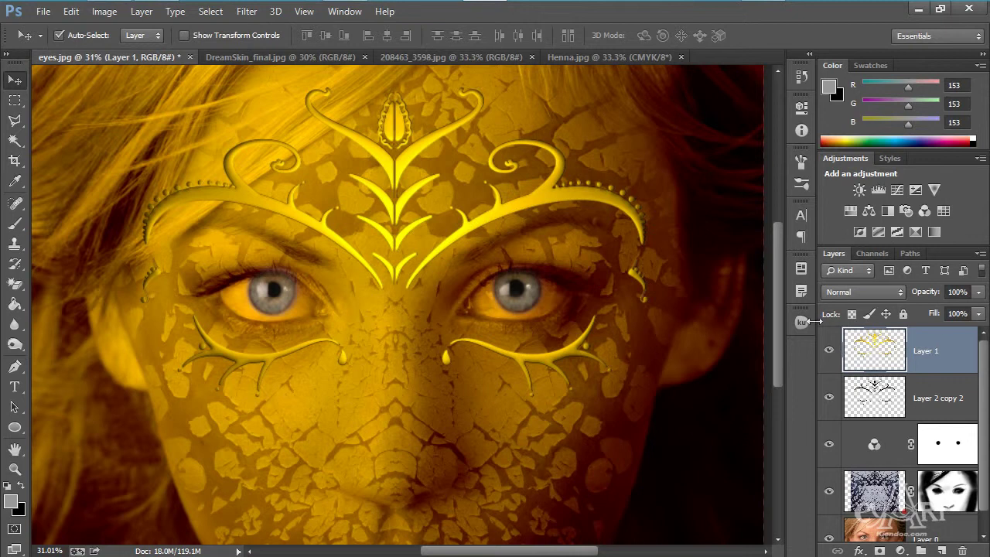
left_click(927, 401, "shift")
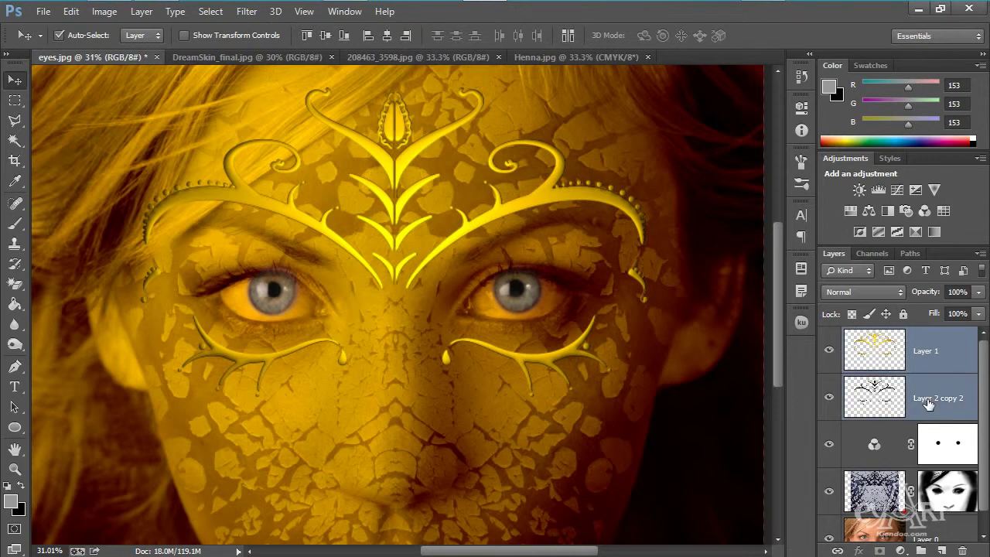
key("ctrl+e")
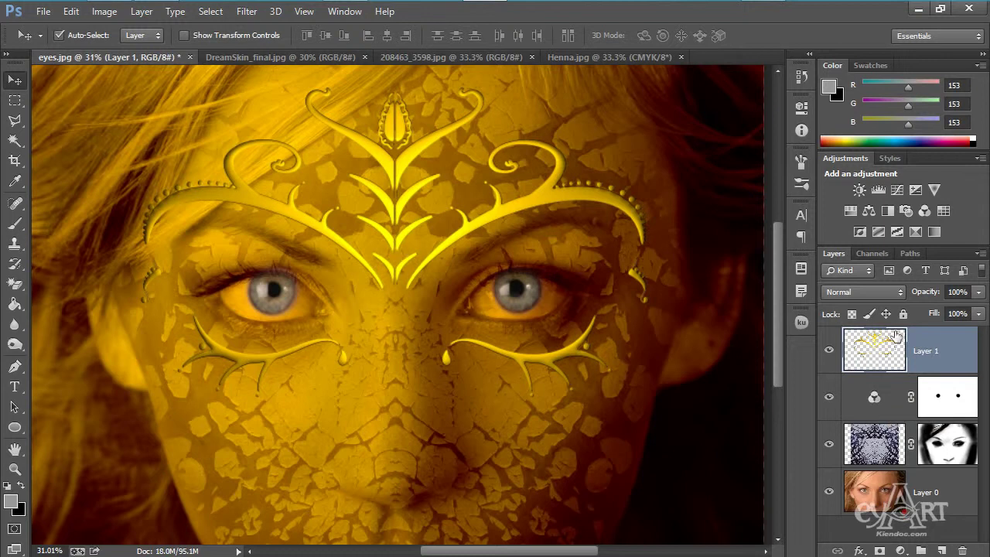
Step: Add a Multiply drop shadow to the merged ornament layer and turn its light angle to 103°
left_click(866, 554)
left_click(878, 542)
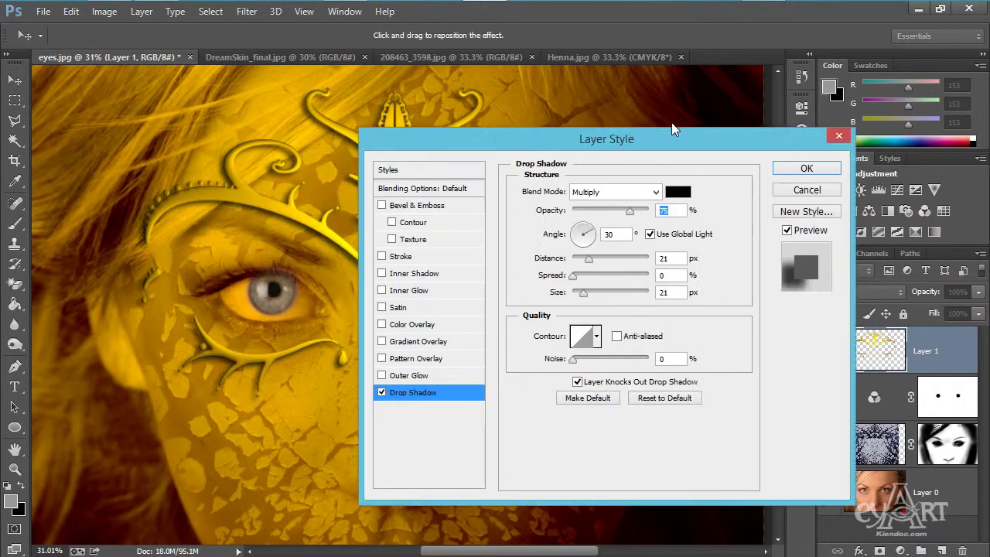
left_click_drag(614, 139, 790, 79)
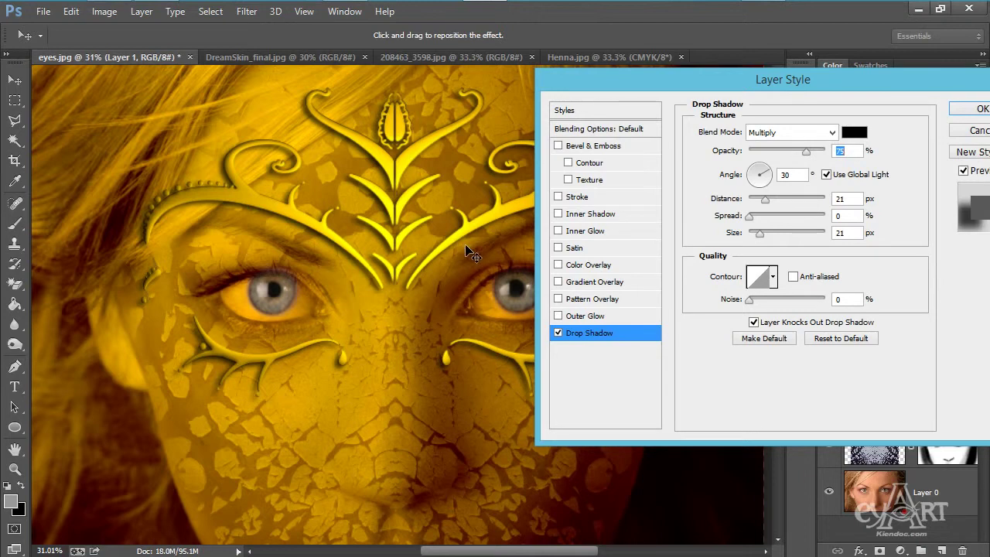
left_click_drag(464, 245, 470, 256)
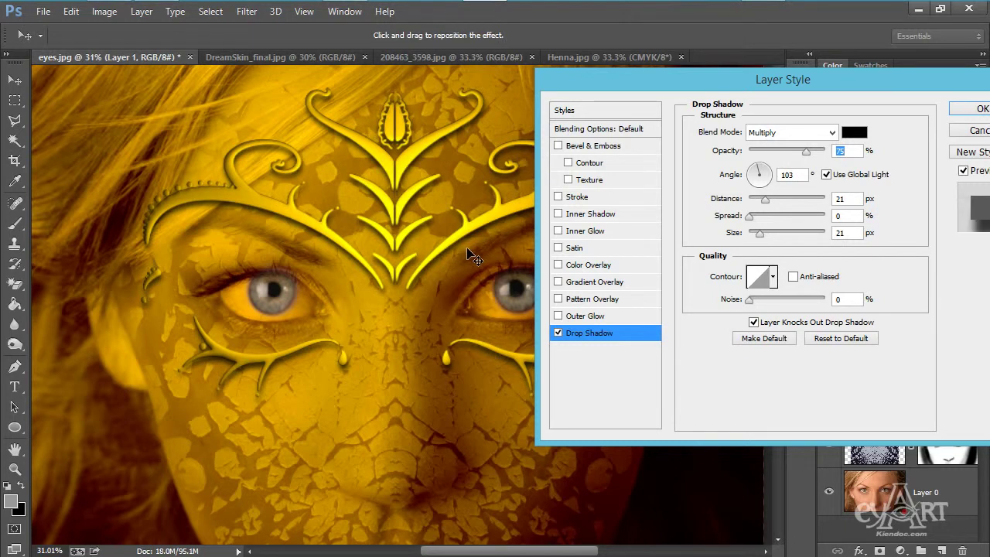
Step: Set the drop shadow's size to 13 px and opacity to about 61%, shorten its distance, and apply the style
left_click_drag(695, 79, 732, 83)
left_click_drag(802, 203, 793, 234)
left_click_drag(841, 157, 830, 159)
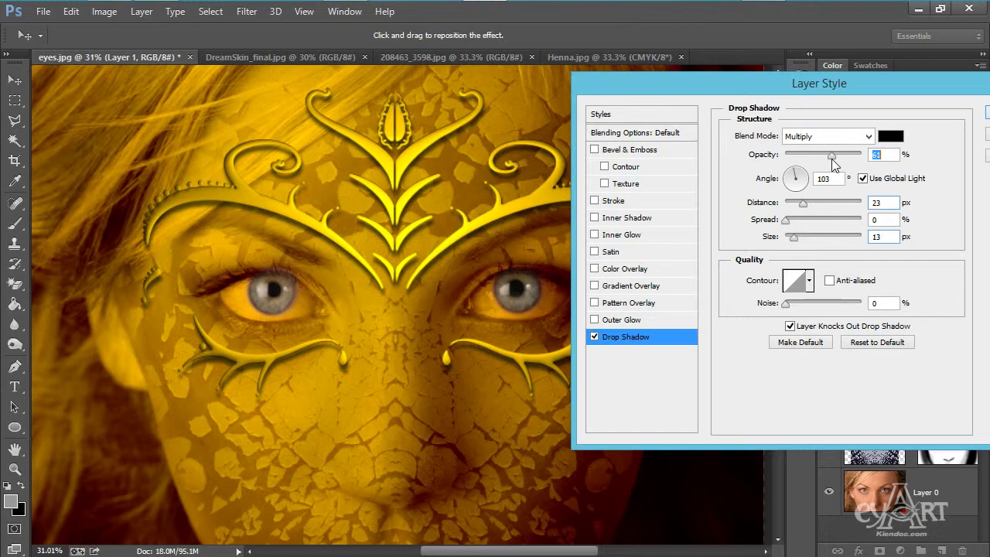
left_click_drag(803, 205, 796, 201)
left_click_drag(860, 91, 856, 133)
left_click_drag(862, 265, 702, 94)
left_click(855, 123)
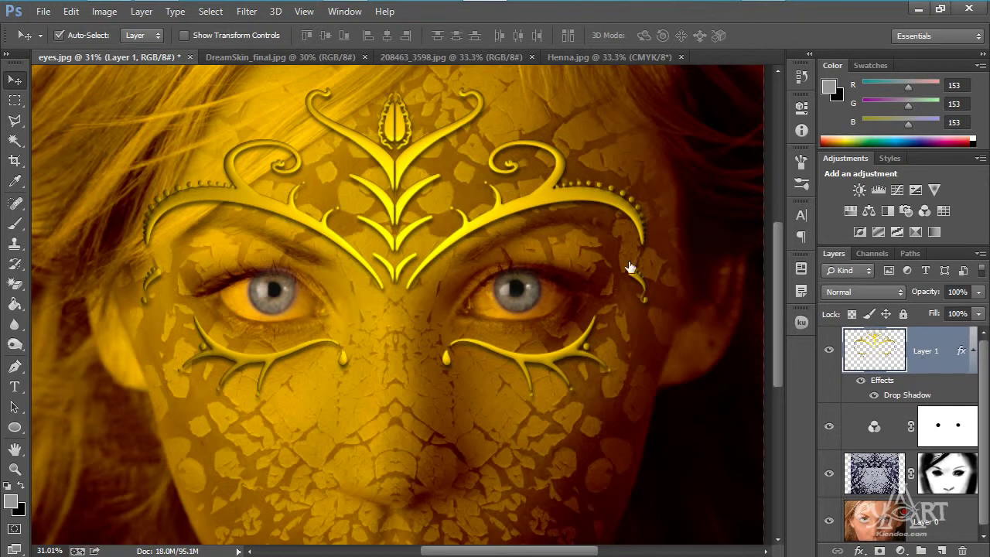
Step: Darken the ornament layer with Brightness/Contrast at brightness -25, and collapse the layer's effects list
left_click(104, 12)
mouse_move(116, 51)
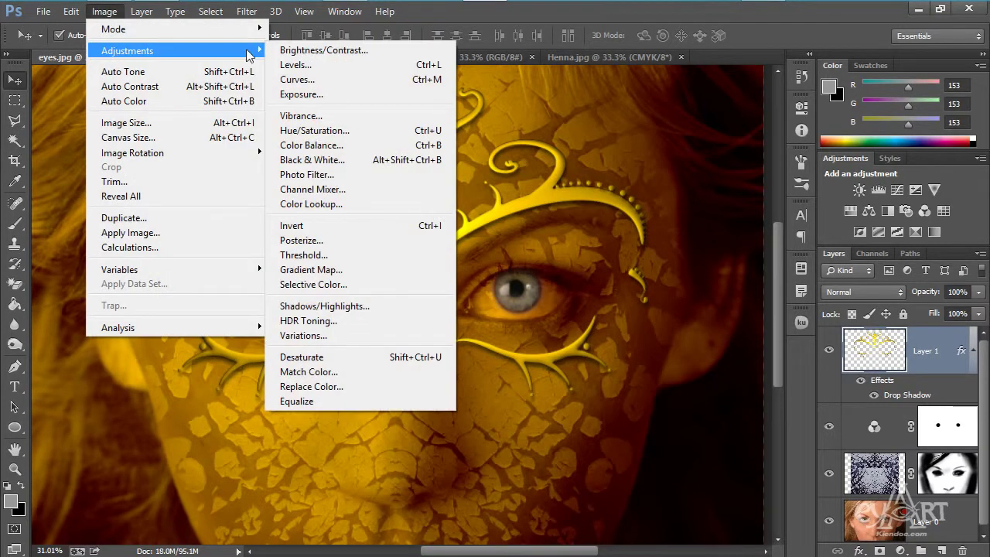
left_click(313, 50)
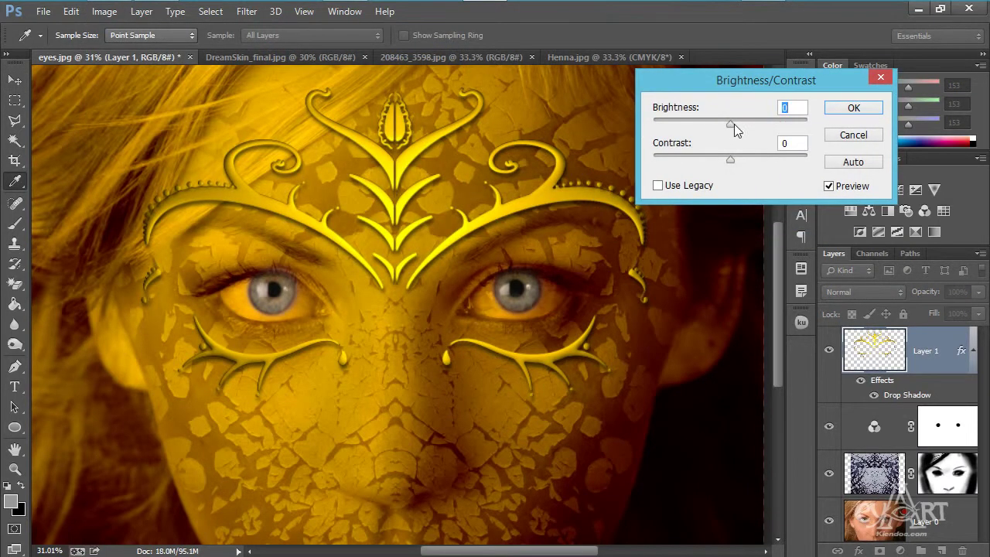
left_click_drag(730, 124, 717, 125)
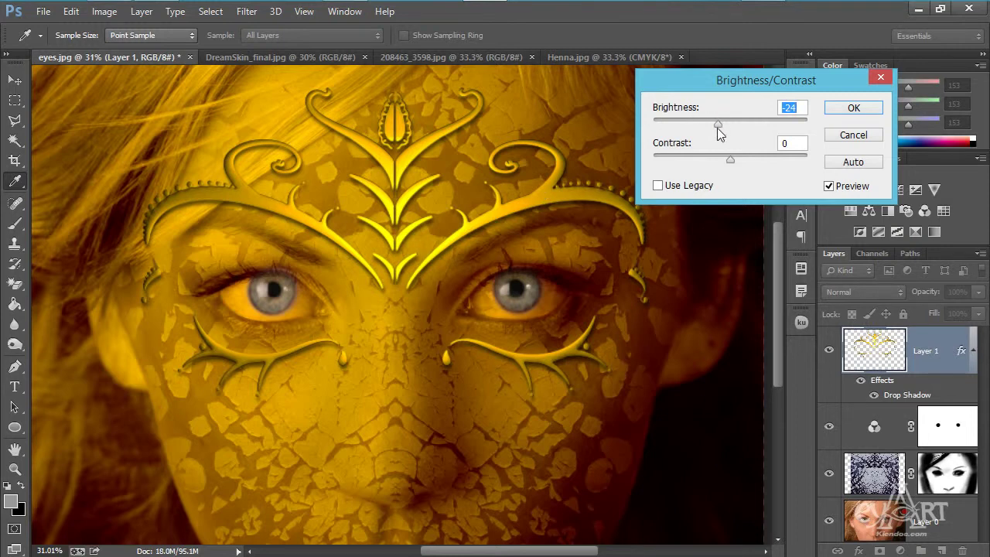
left_click_drag(717, 123, 718, 121)
mouse_move(727, 156)
left_mouse_down()
mouse_move(798, 160)
mouse_move(712, 165)
mouse_move(752, 161)
mouse_move(729, 163)
left_mouse_up()
left_click_drag(718, 122, 716, 120)
type("-25")
left_click(854, 108)
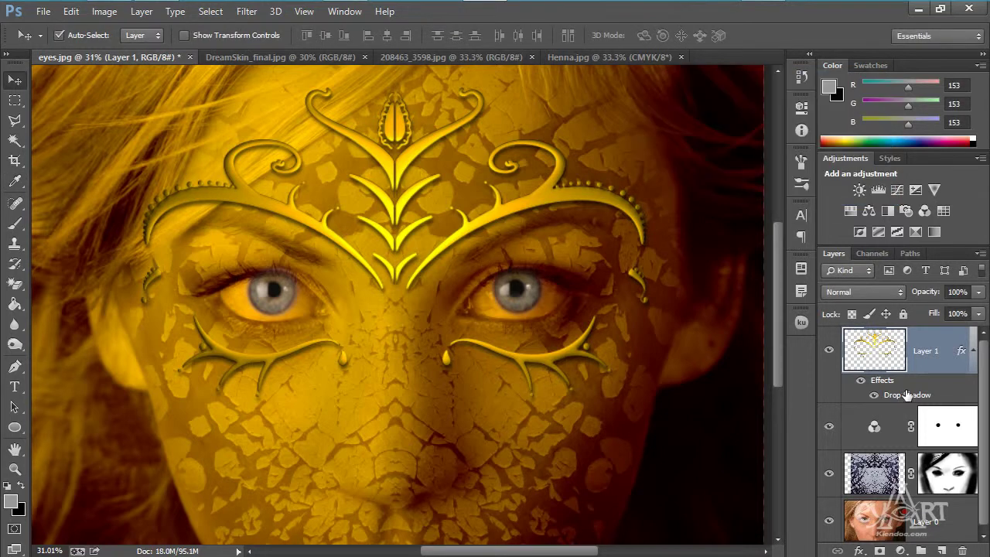
left_click(973, 352)
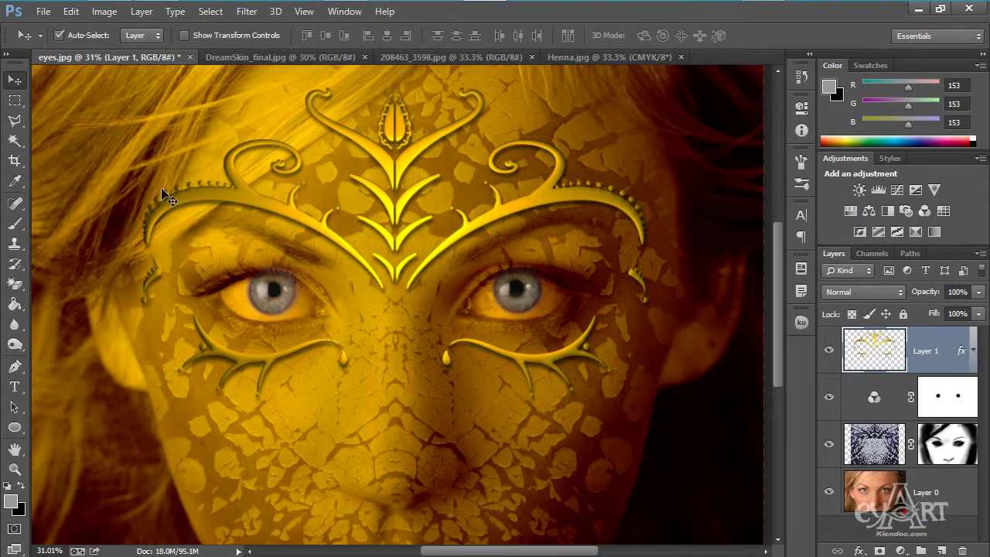